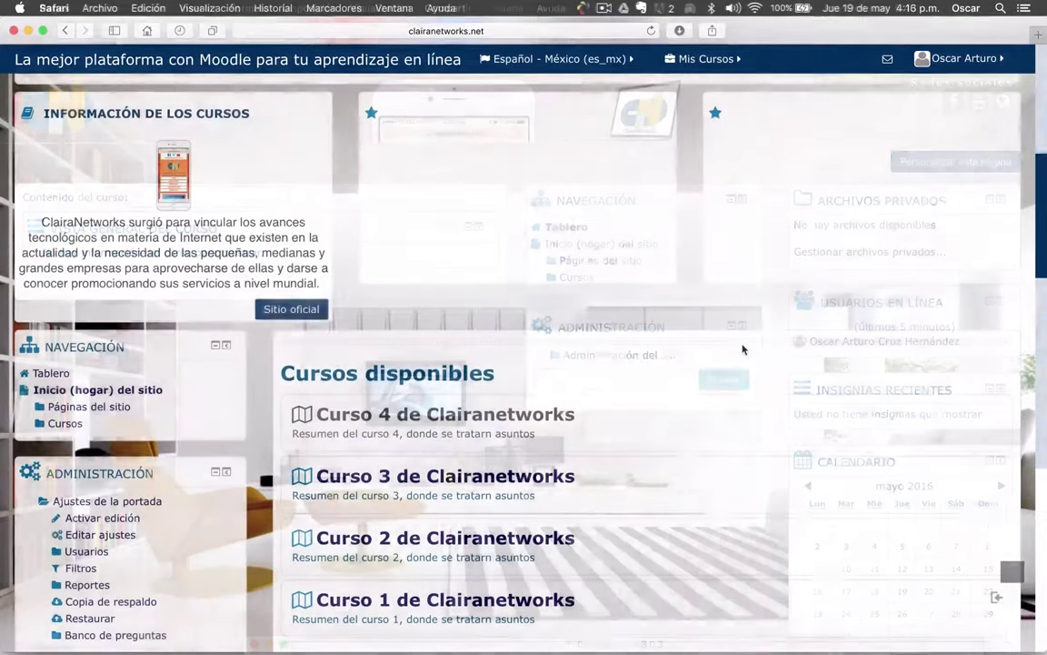
Open the Curso 3 de Clairanetworks course page
scroll(742, 349, down, 1)
scroll(742, 350, down, 3)
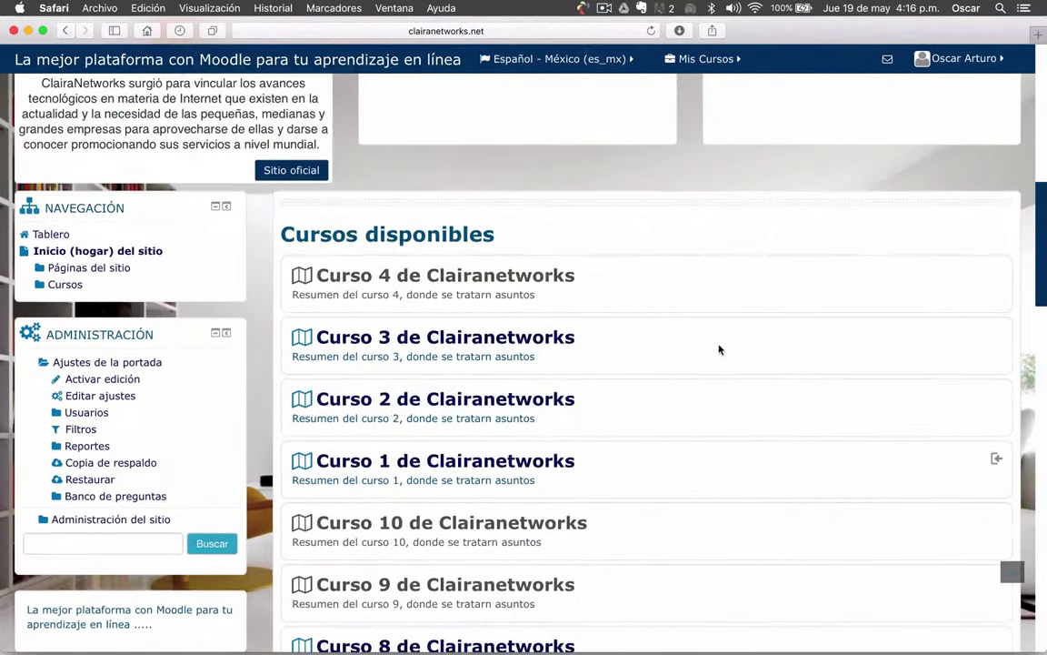
click(539, 342)
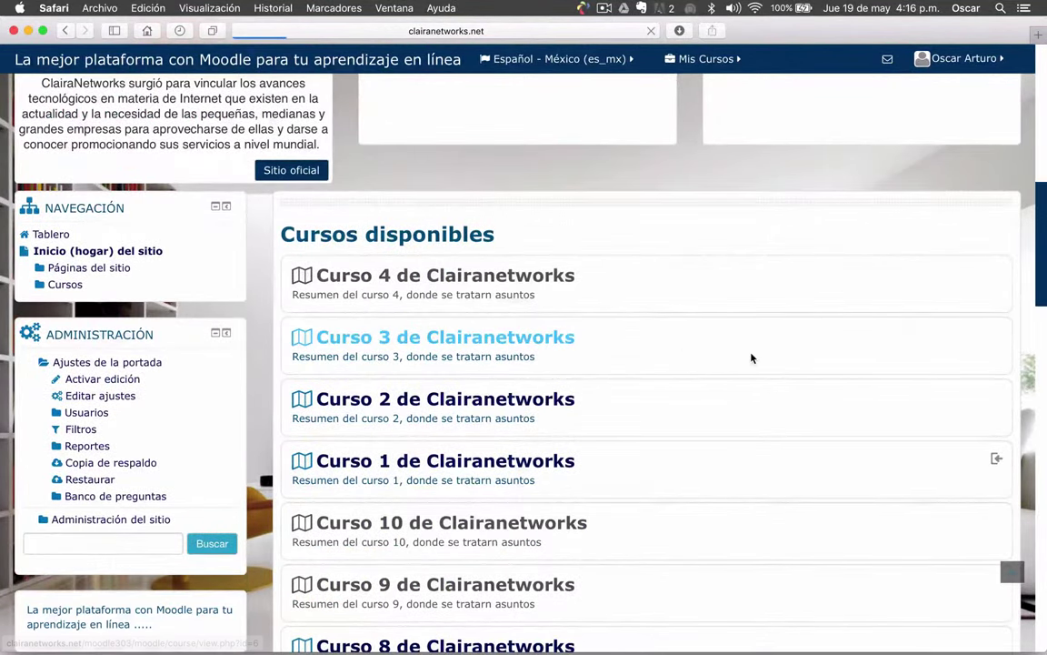
Go to Usuarios > Métodos de inscripción and list the Añadir método options
scroll(516, 310, down, 3)
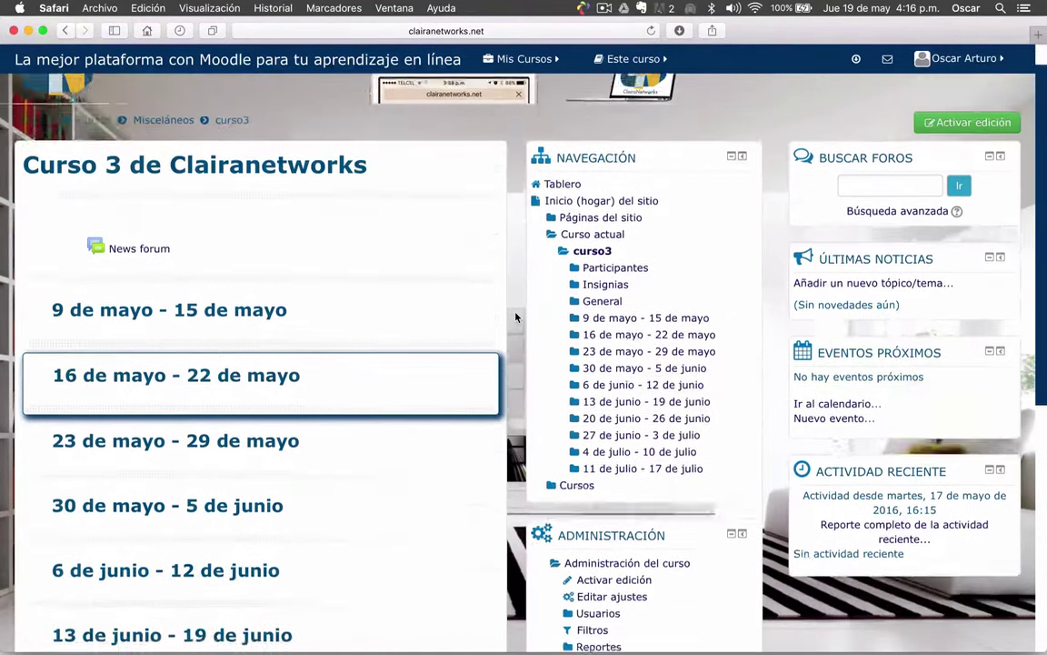
scroll(516, 316, down, 3)
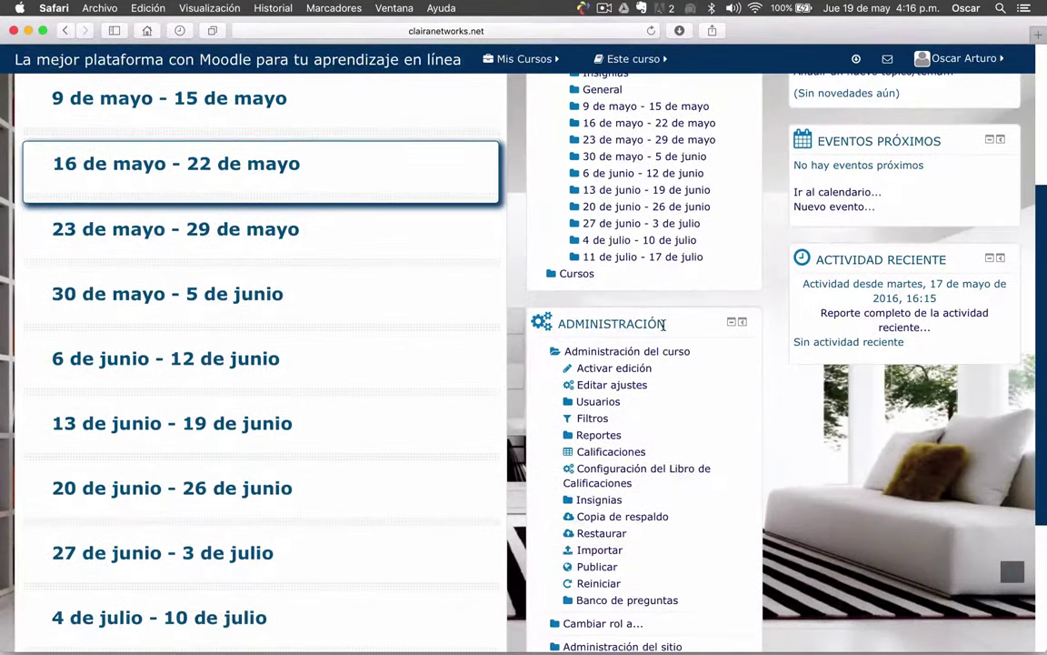
scroll(662, 323, down, 3)
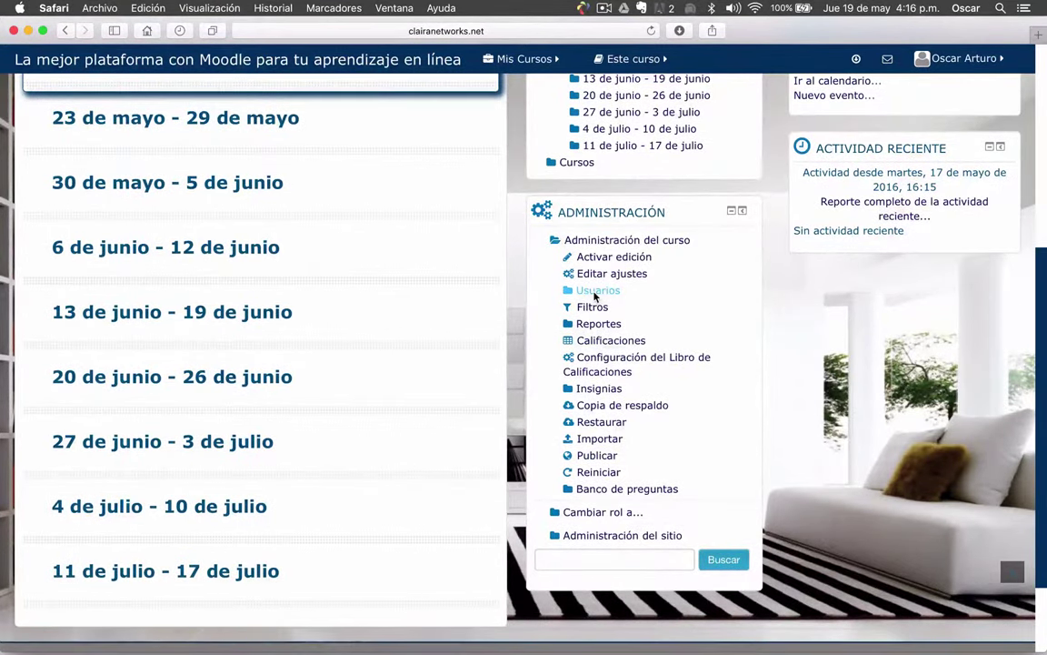
click(597, 291)
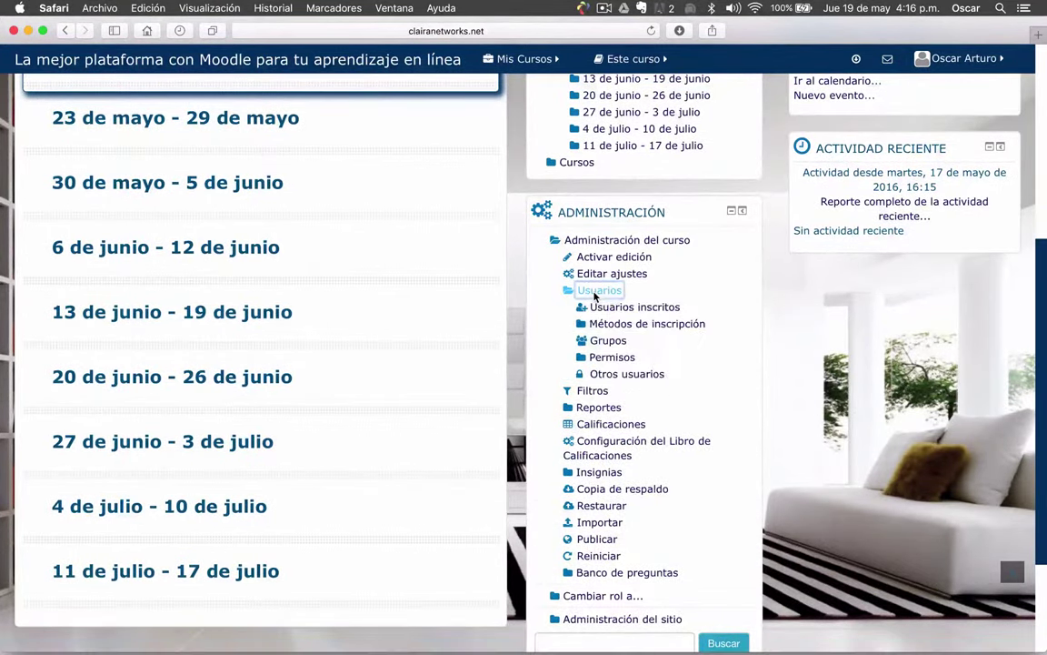
click(635, 328)
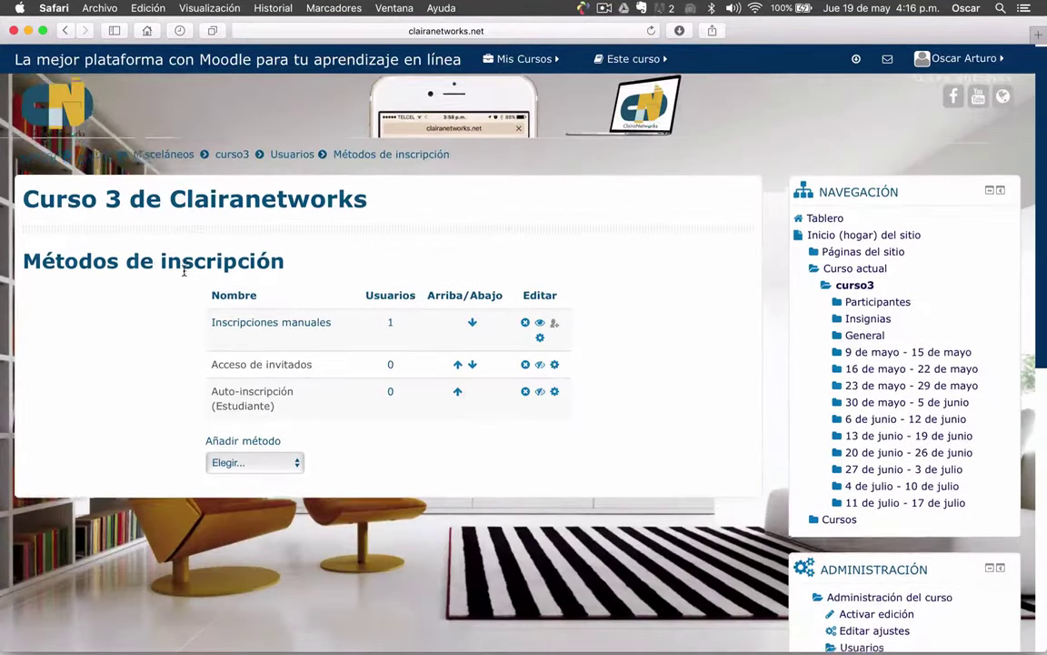
scroll(185, 267, down, 2)
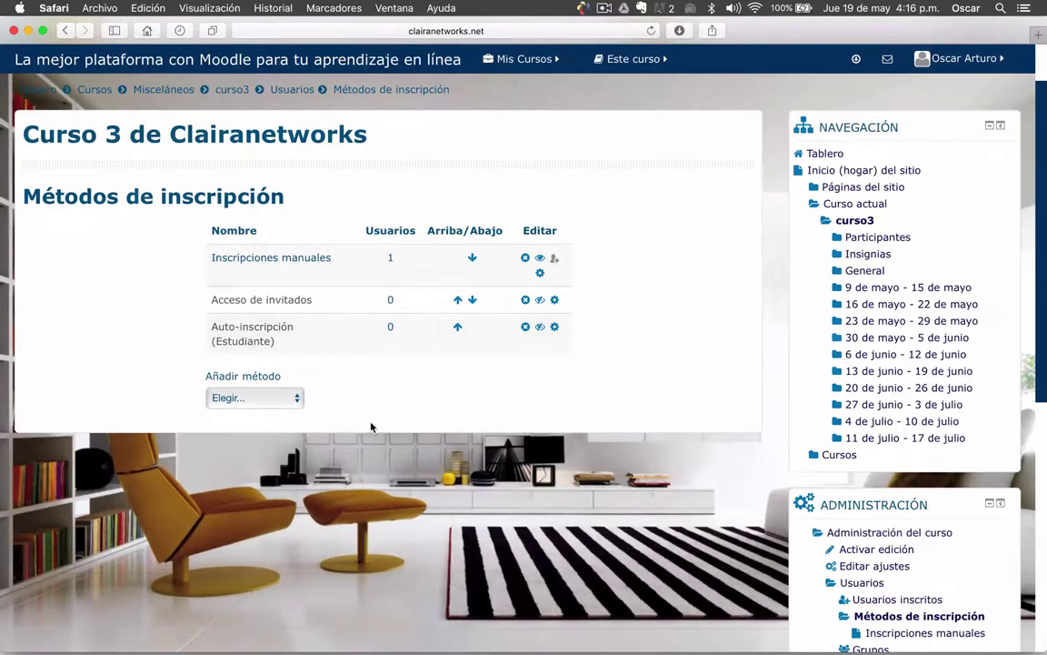
click(291, 396)
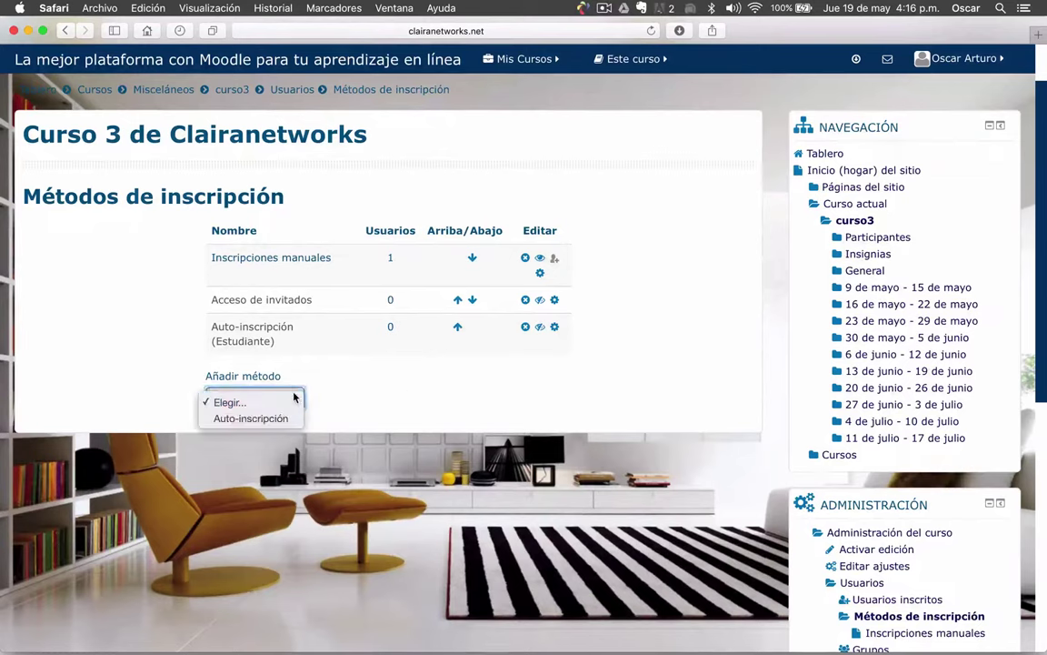
Add an Auto-inscripción method with the instance name 'prueba'
click(259, 419)
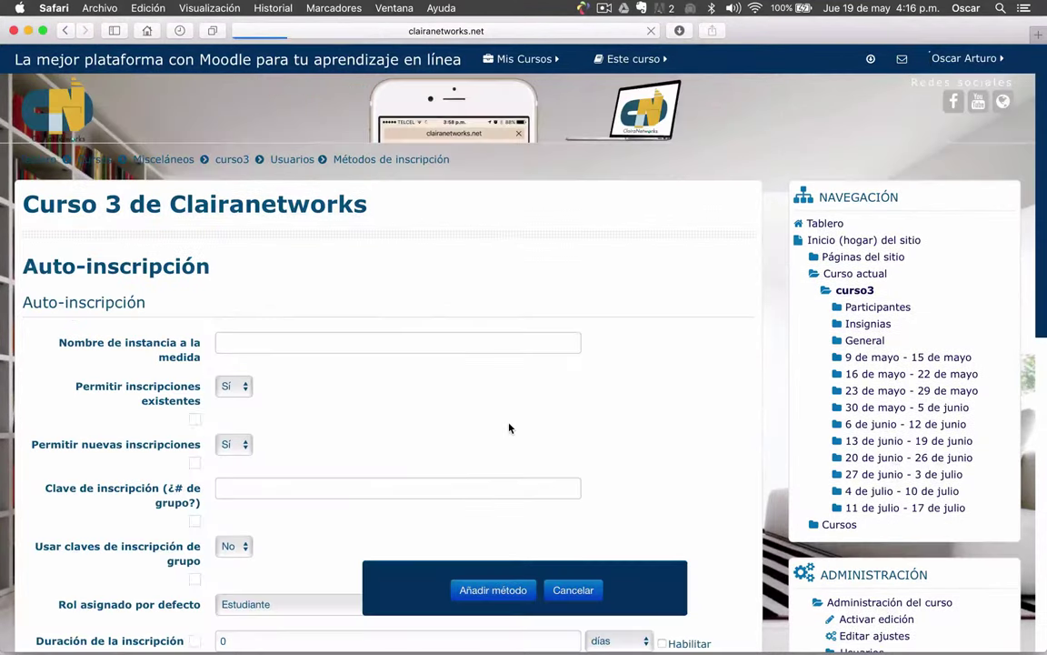
scroll(159, 329, down, 1)
scroll(159, 329, down, 4)
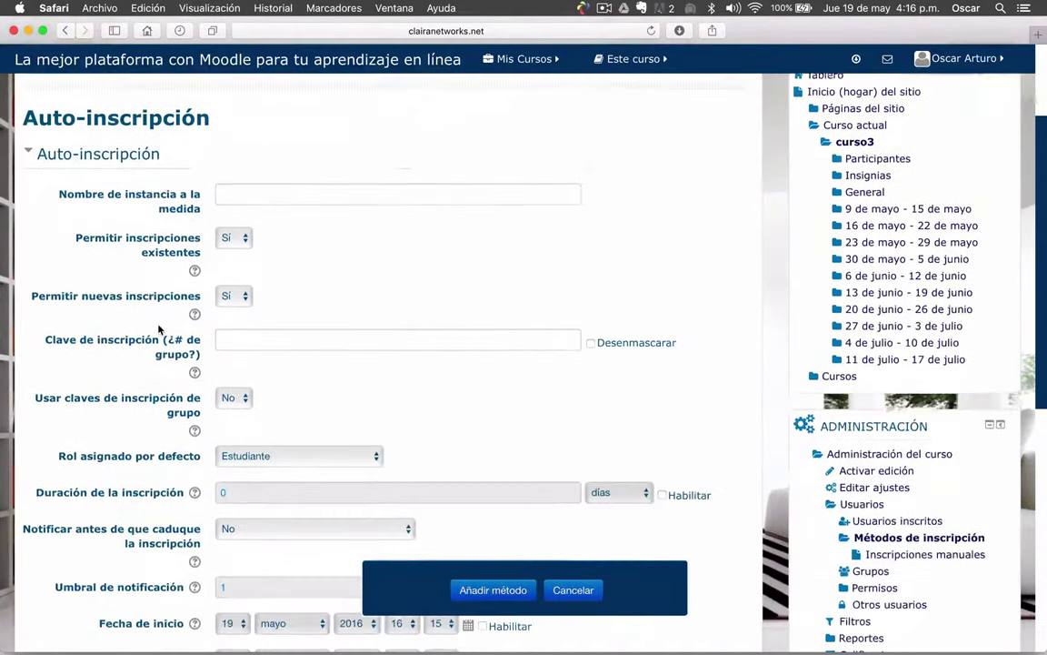
click(243, 191)
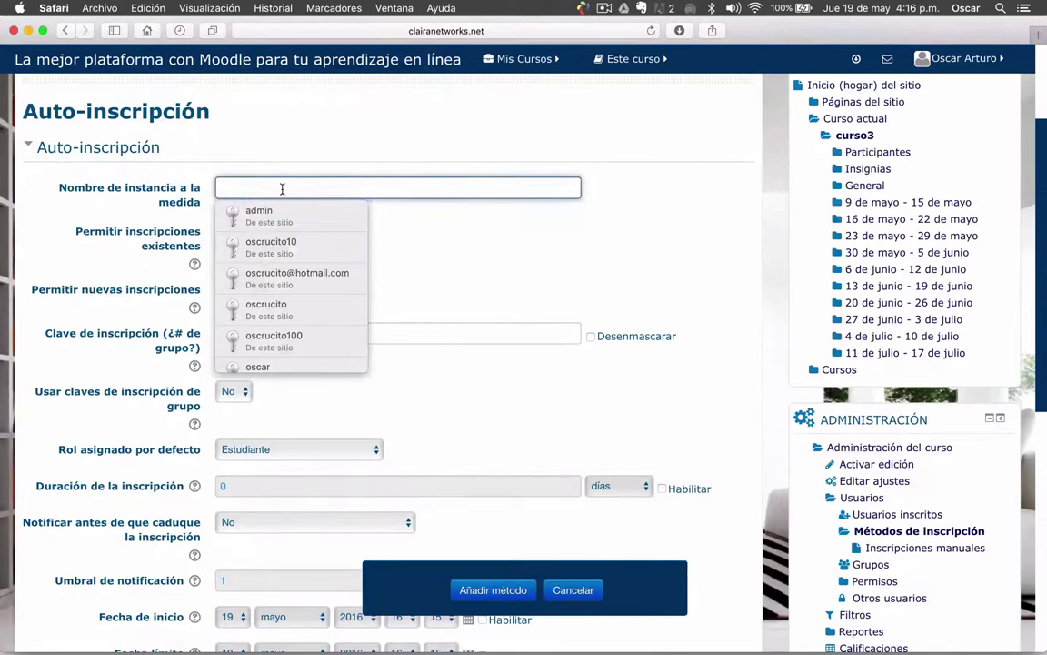
text(prueba)
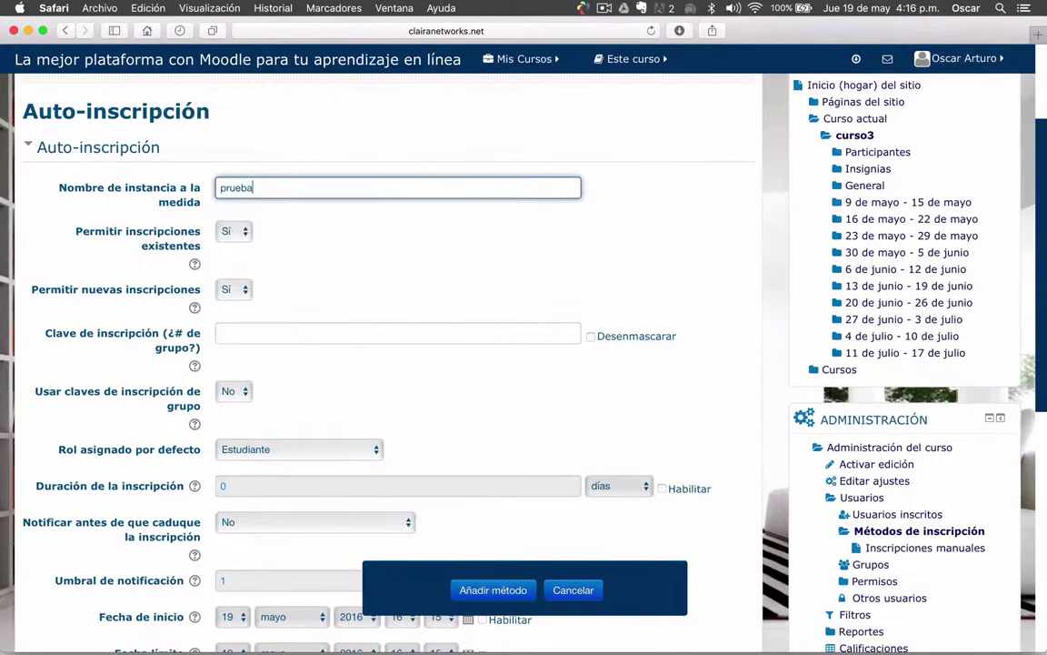
key(Tab)
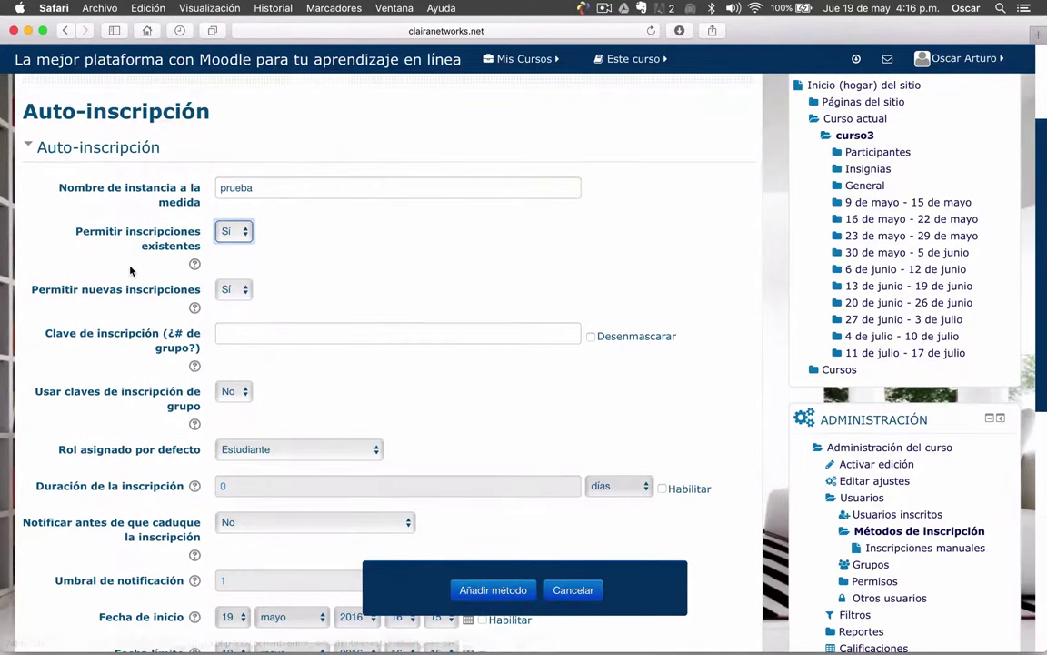
Keep existing and new enrolments allowed (Sí), and place focus in Clave de inscripción
scroll(119, 246, down, 3)
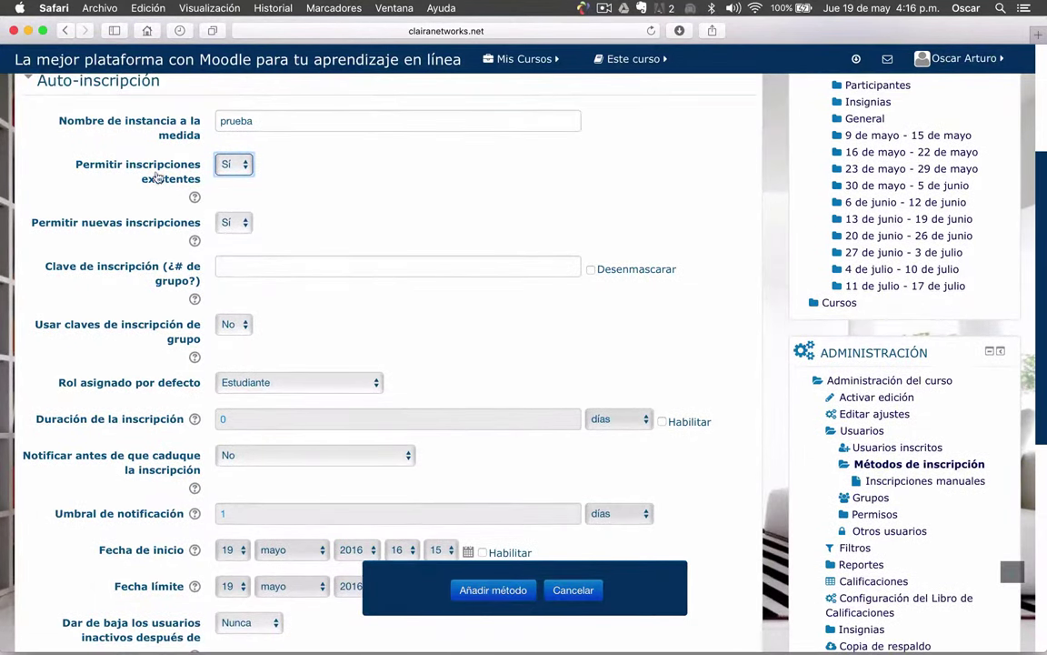
click(246, 165)
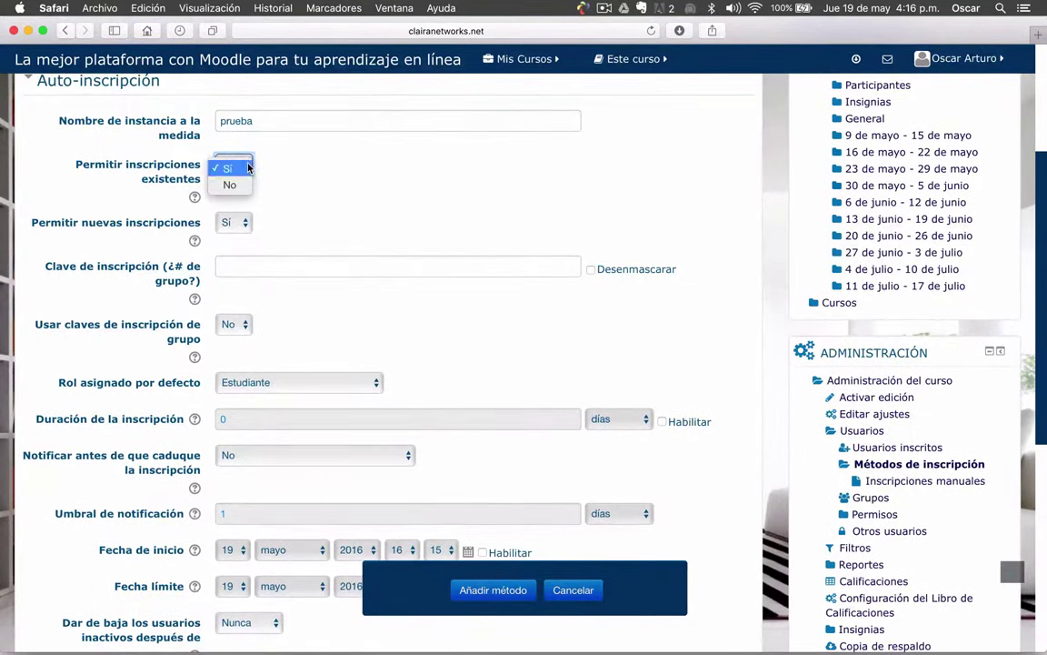
click(249, 168)
scroll(297, 210, down, 2)
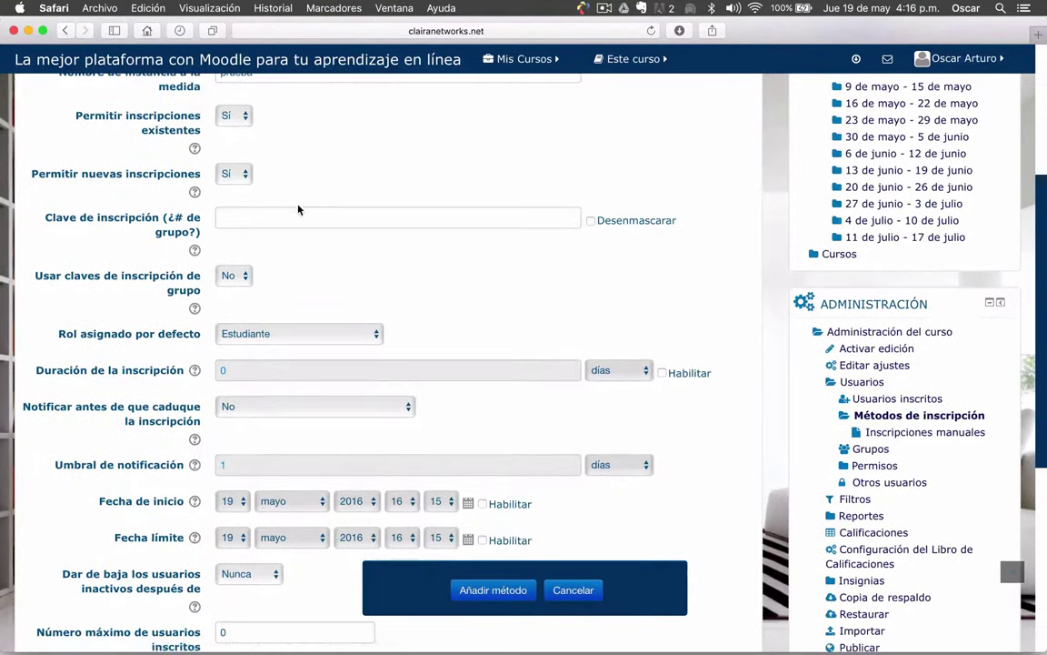
click(244, 175)
click(242, 172)
click(133, 220)
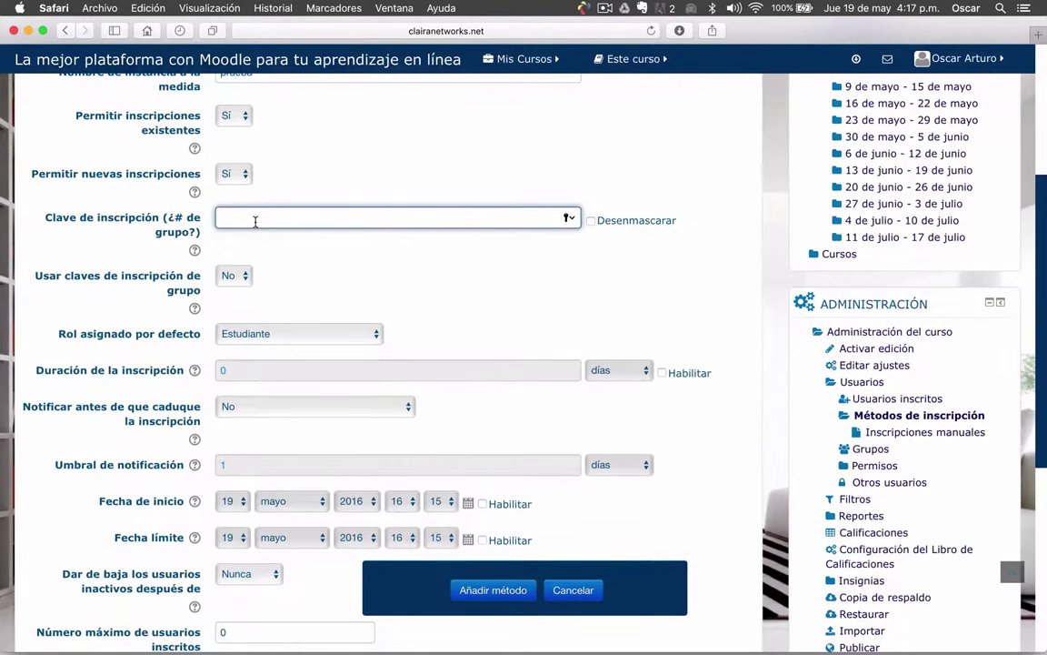
scroll(256, 221, down, 1)
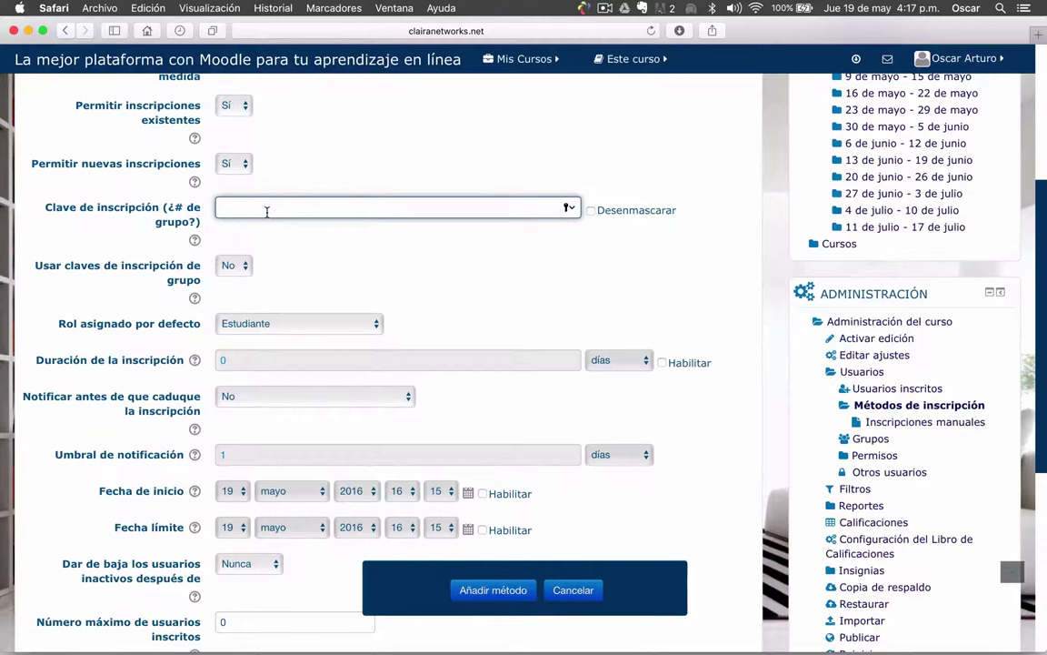
Enter the enrolment key, show it unmasked, and review the field's help
click(592, 210)
click(299, 208)
click(195, 241)
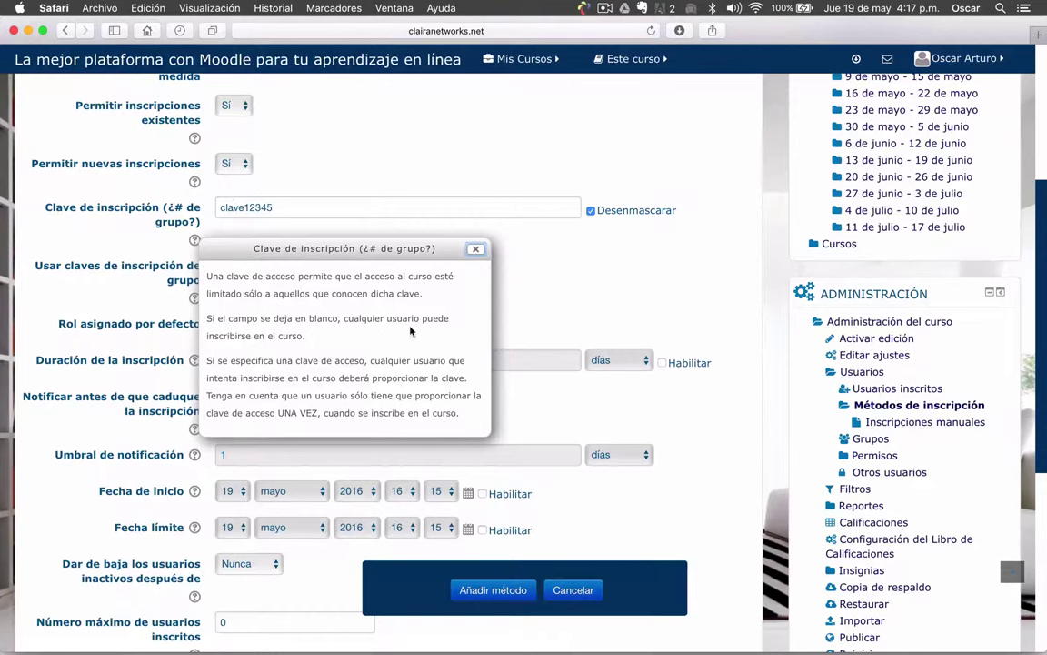
scroll(280, 335, down, 1)
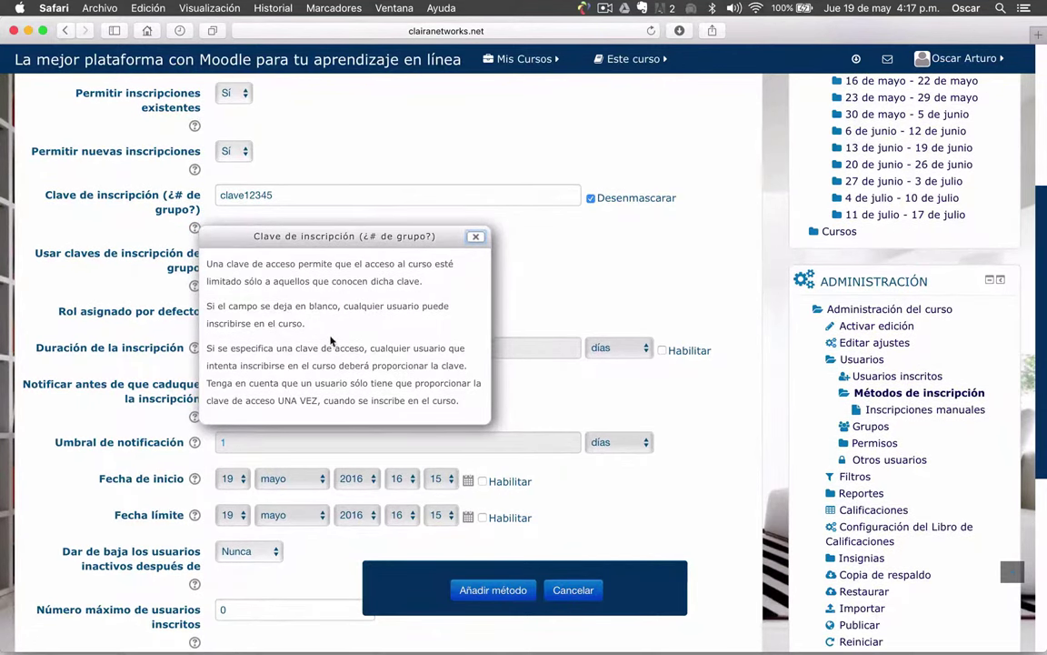
click(475, 237)
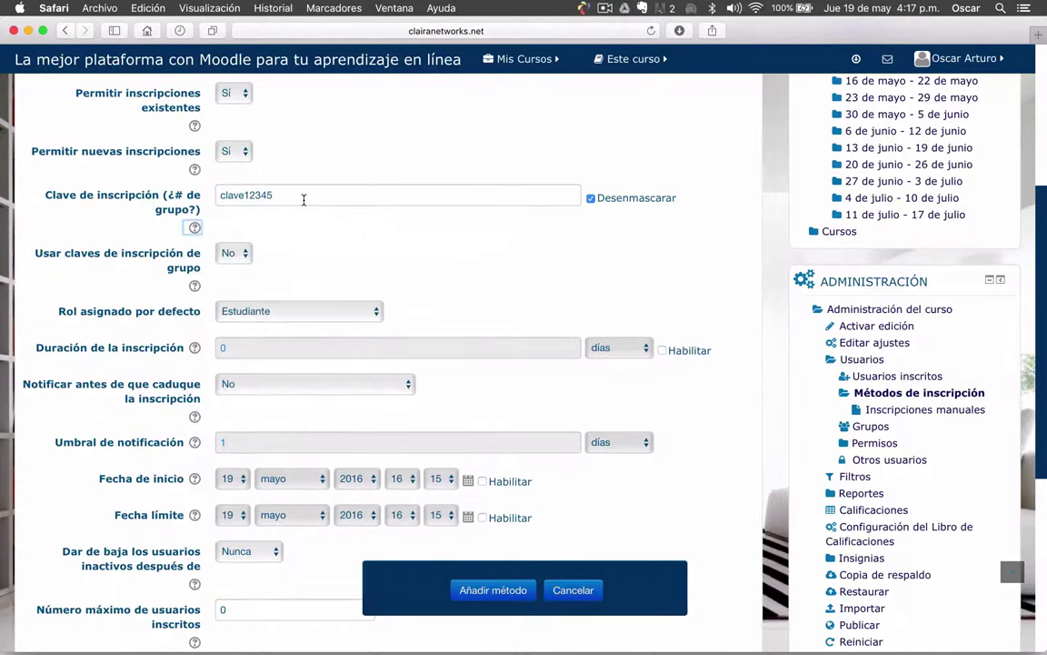
drag(302, 197, 217, 194)
click(345, 229)
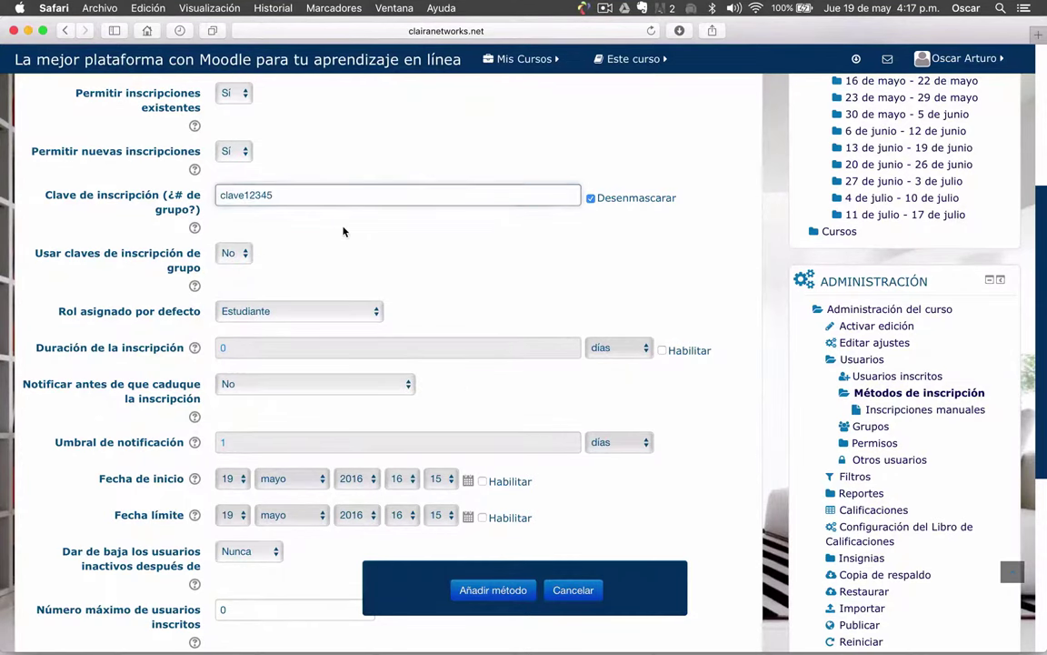
Set 'Usar claves de inscripción de grupo' to No and keep Estudiante as default role
scroll(343, 232, down, 1)
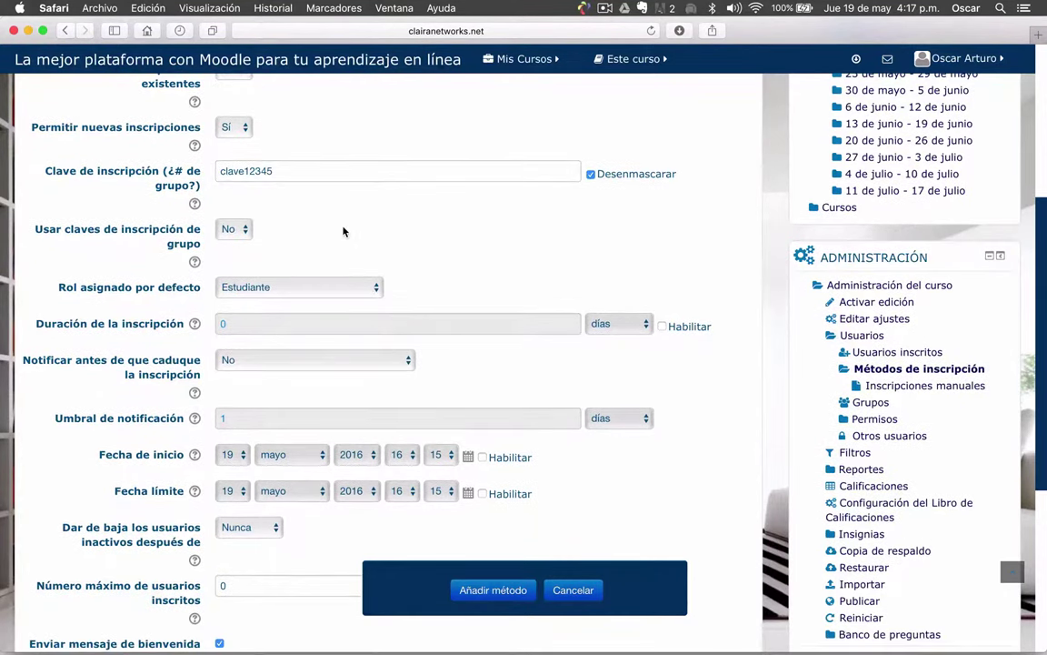
scroll(344, 232, down, 1)
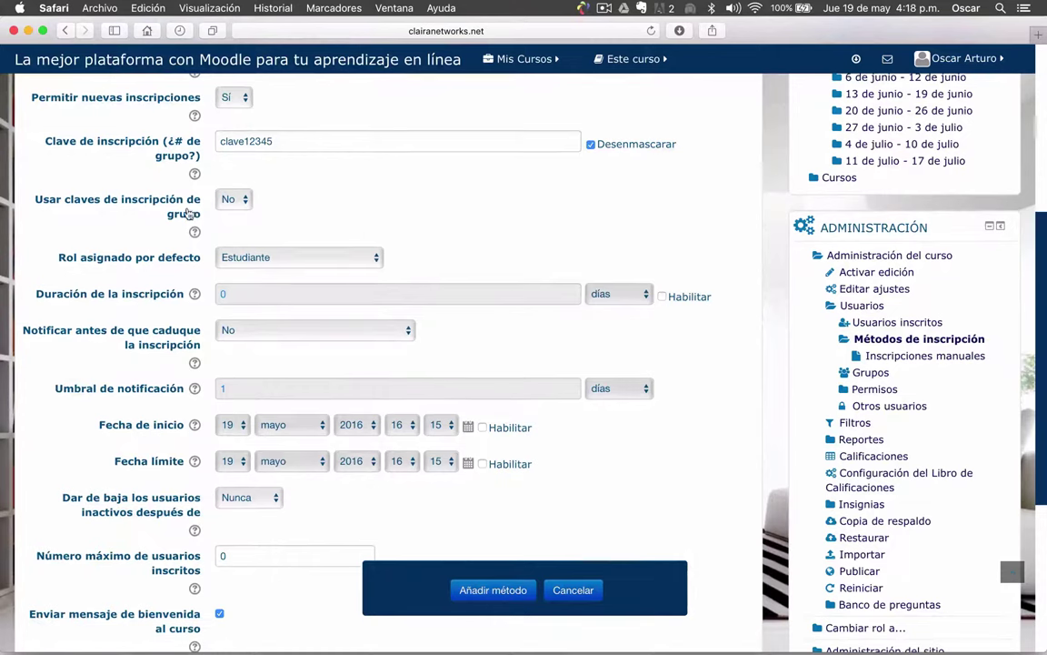
click(247, 204)
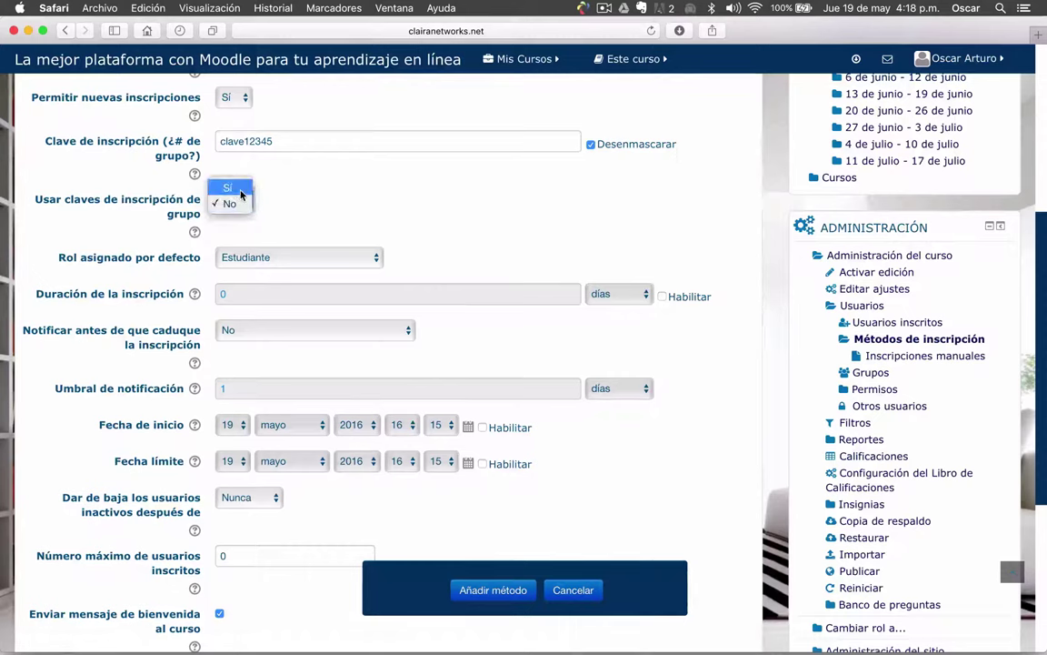
click(229, 183)
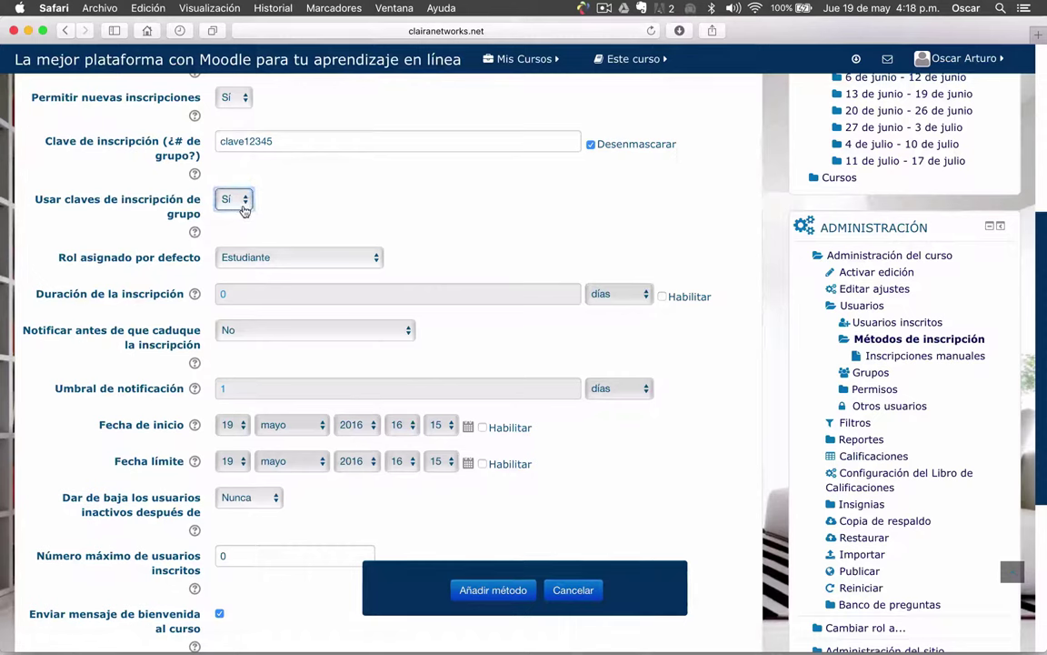
key(space)
key(Down)
key(Return)
click(354, 222)
scroll(364, 225, down, 2)
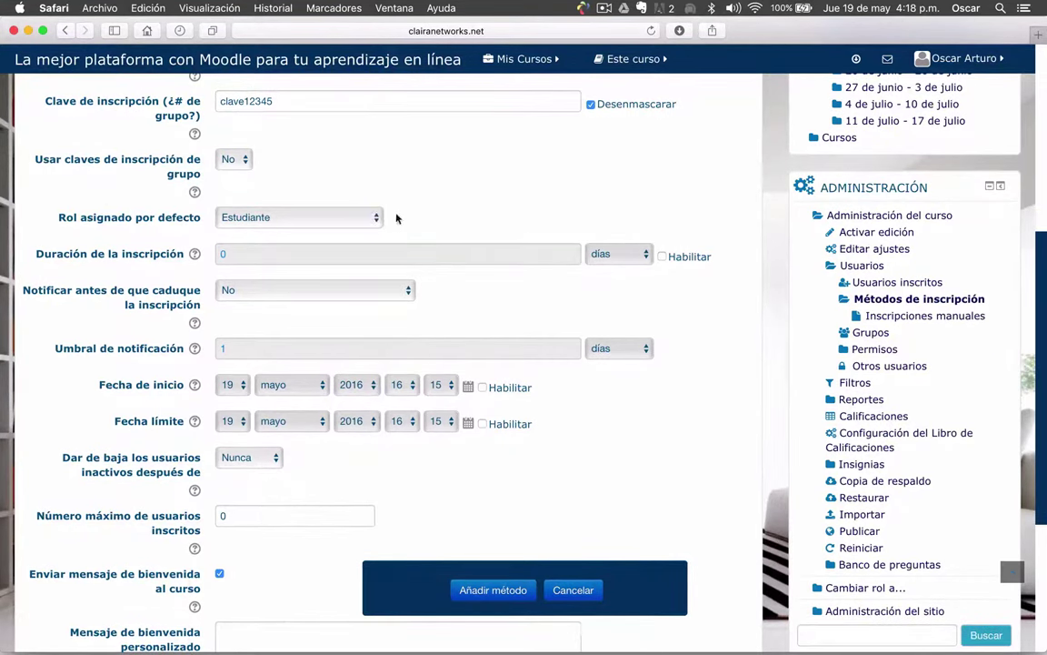
click(377, 219)
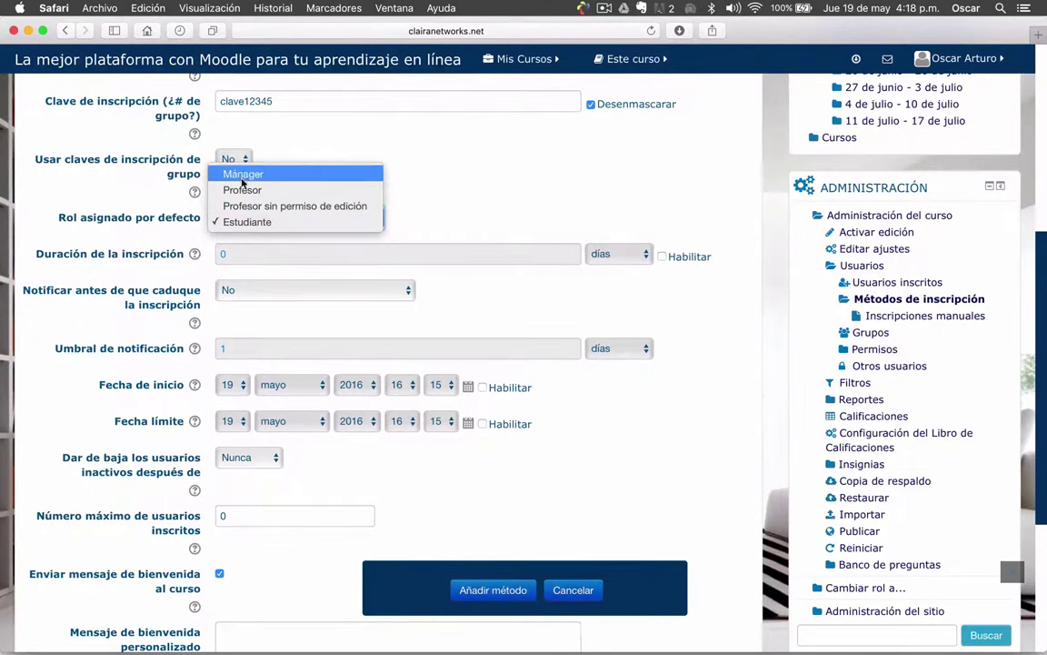
click(237, 222)
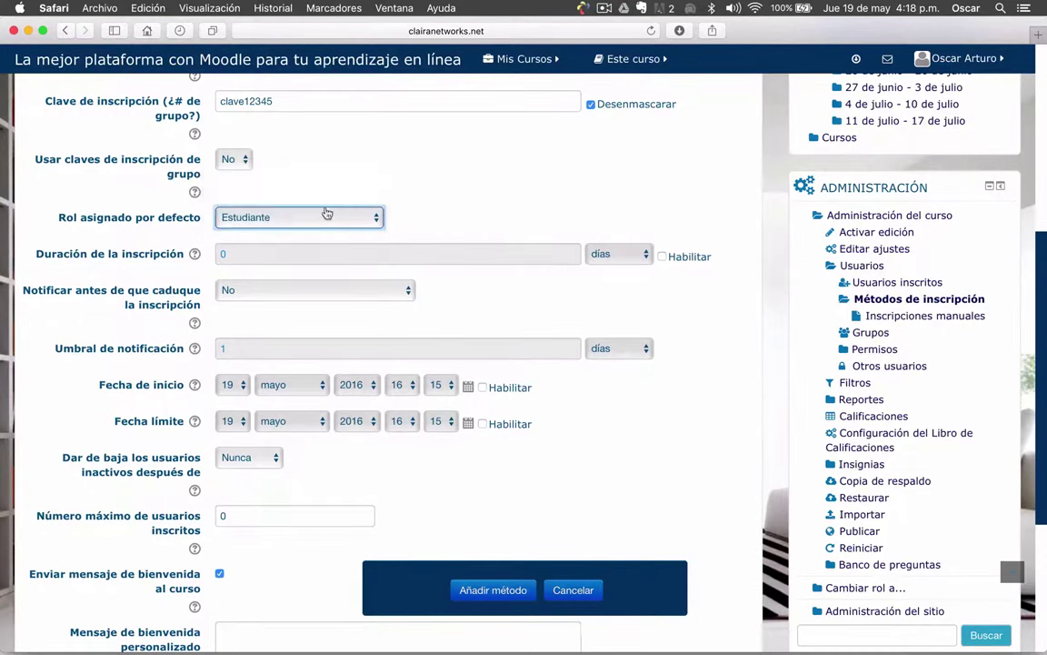
scroll(510, 214, down, 2)
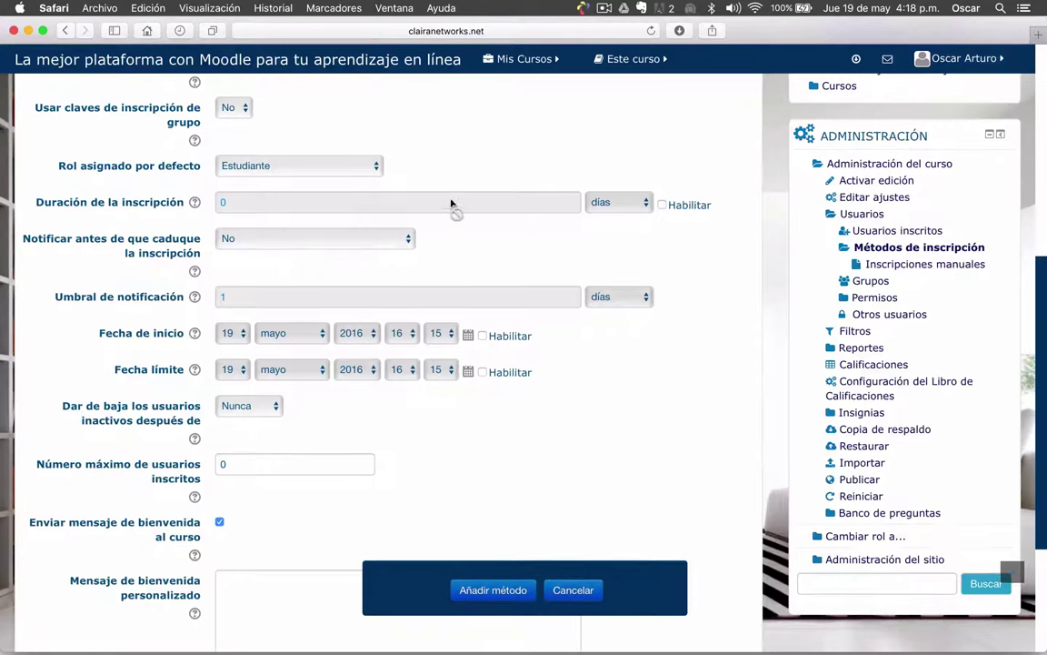
Enable the enrolment duration and set it to 30 días
click(662, 205)
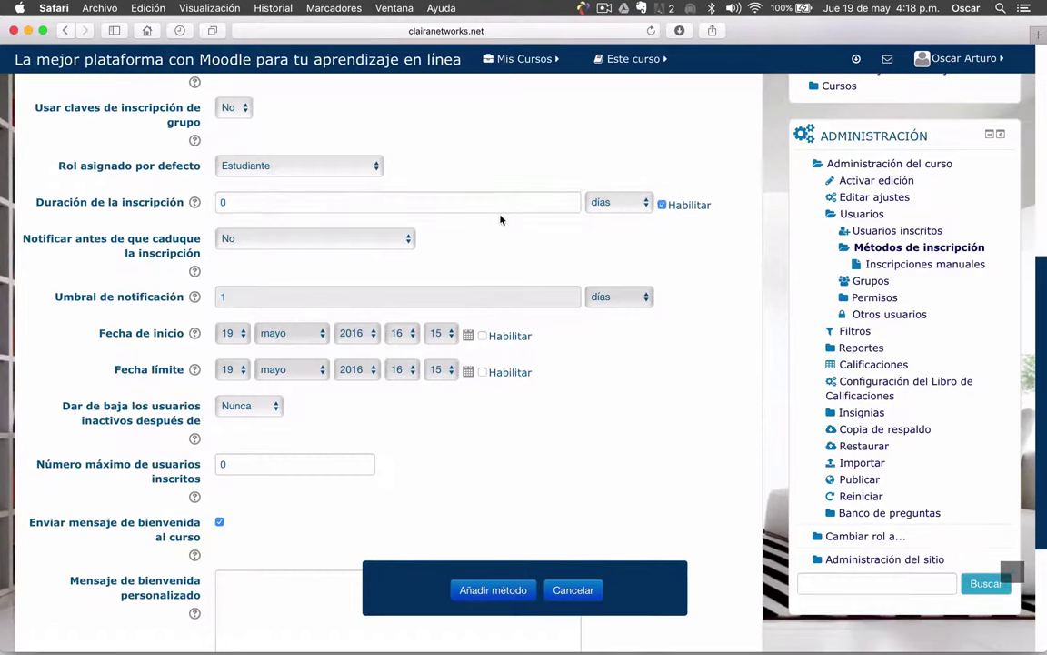
click(573, 201)
click(611, 202)
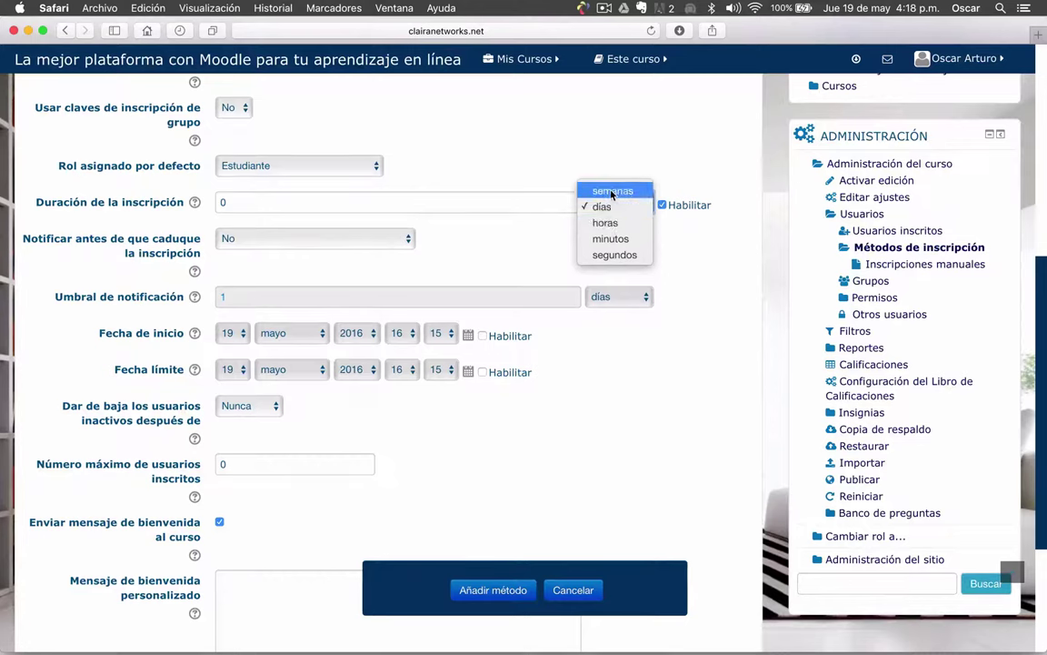
click(601, 206)
double_click(239, 202)
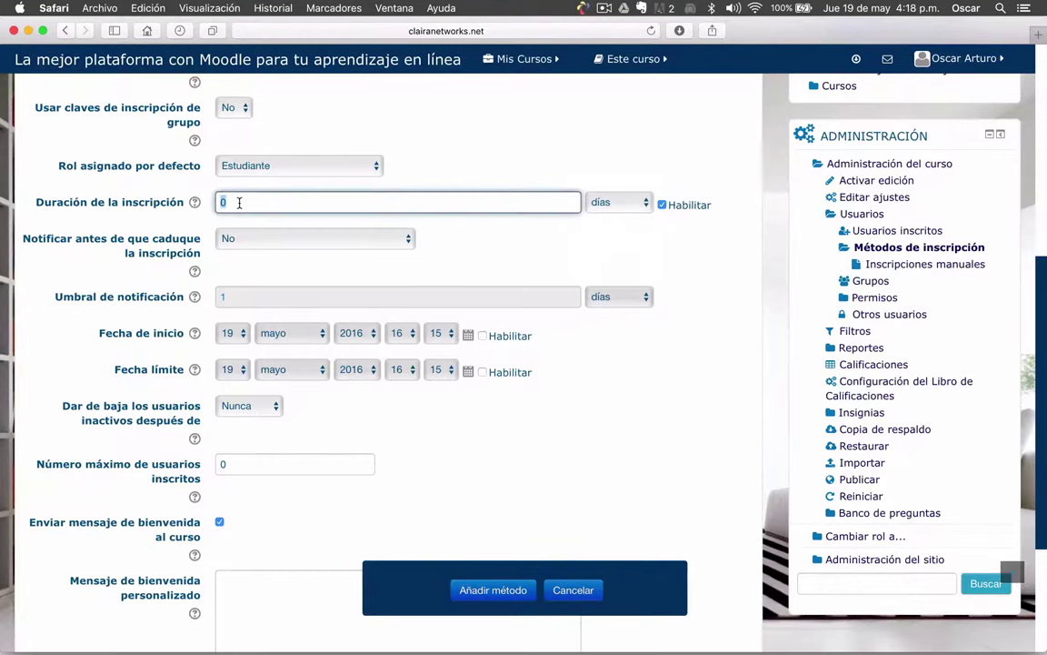
scroll(240, 203, up, 3)
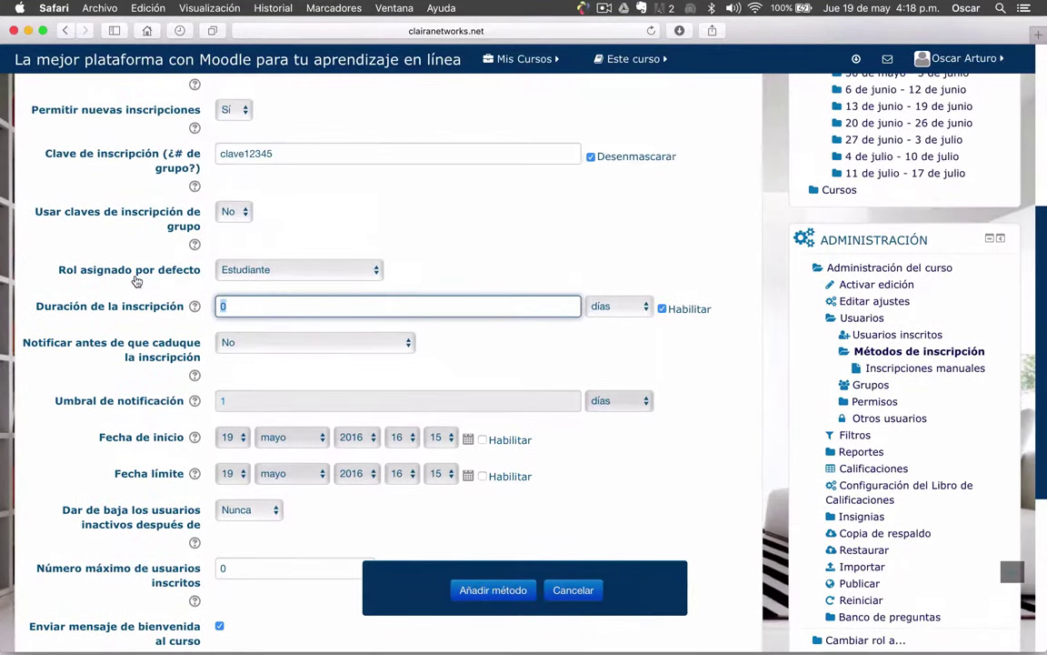
scroll(134, 282, down, 3)
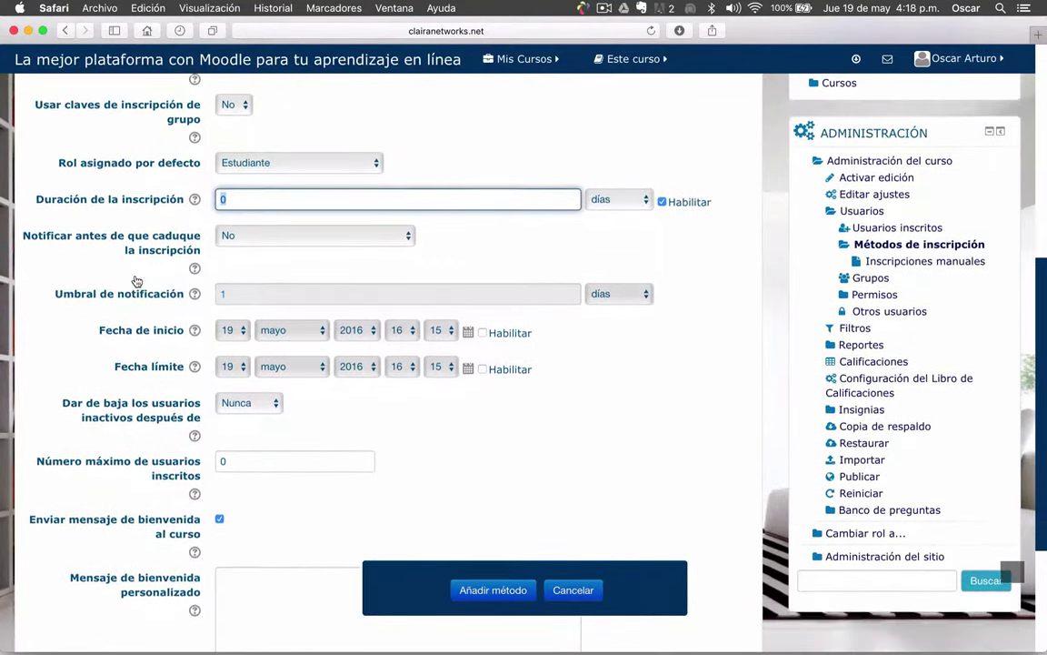
scroll(135, 282, down, 1)
click(247, 169)
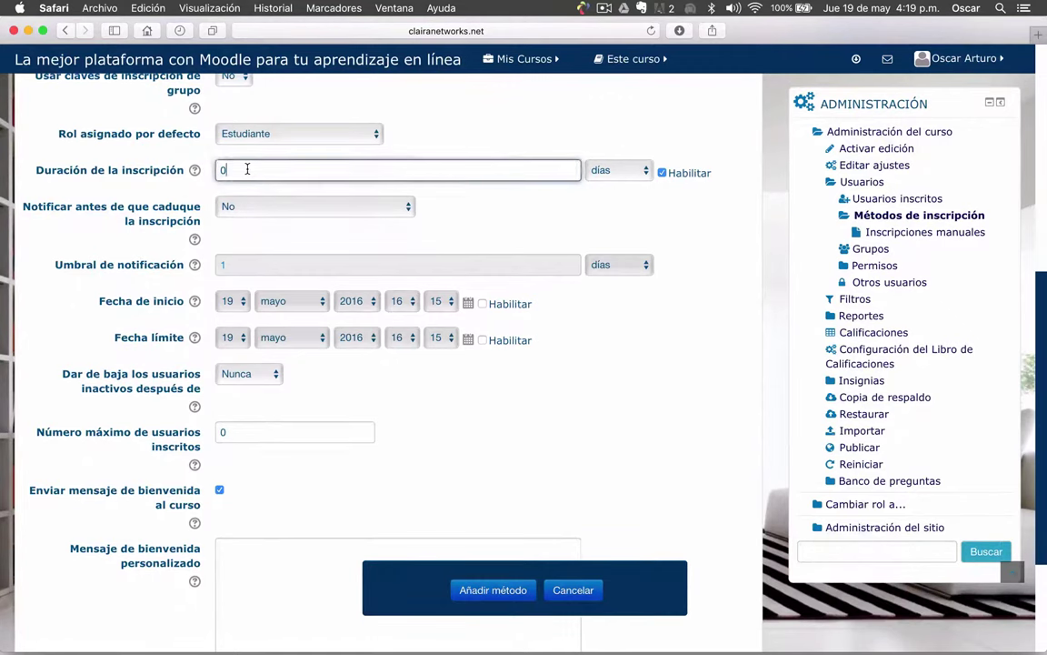
key(BackSpace)
click(525, 218)
scroll(507, 213, down, 2)
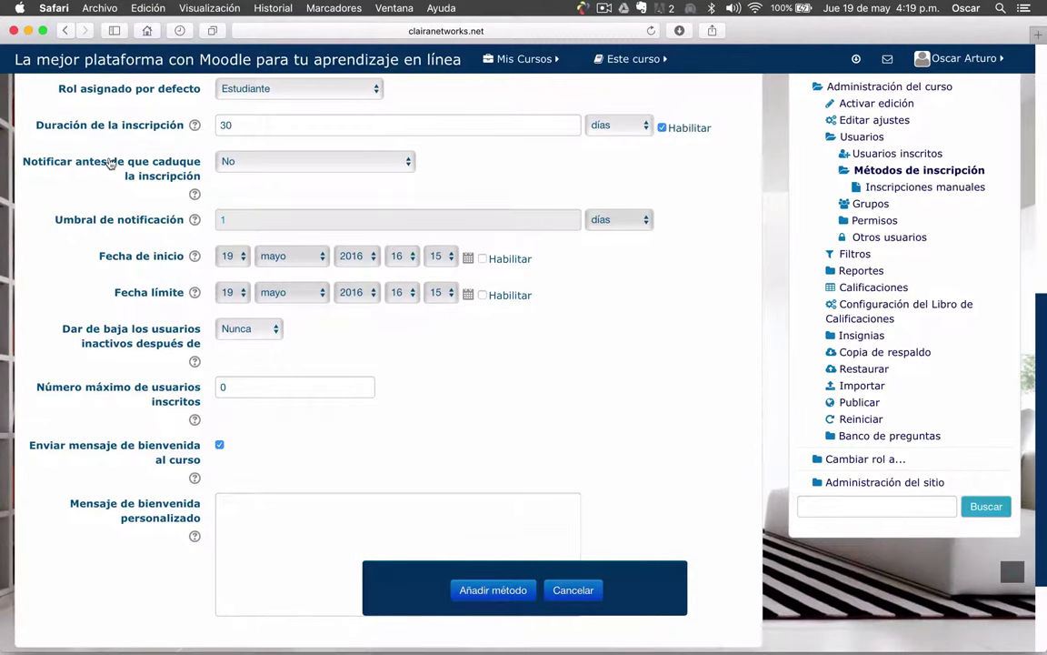
Set 'Notificar antes de que caduque' to 'Persona que inscribe solamente'
click(383, 169)
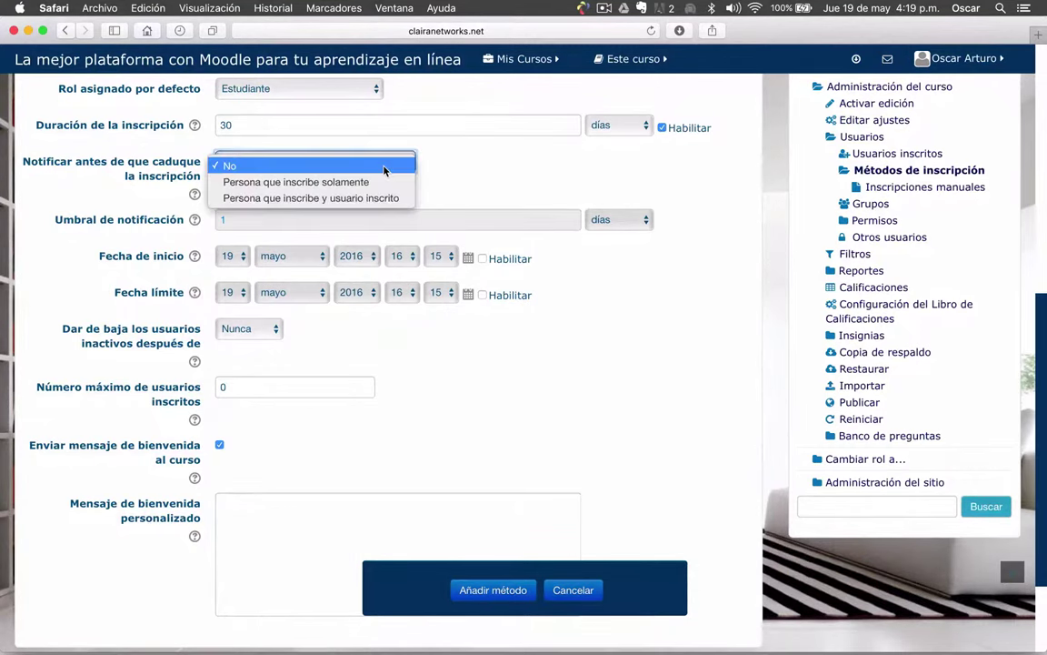
click(364, 182)
scroll(300, 186, down, 1)
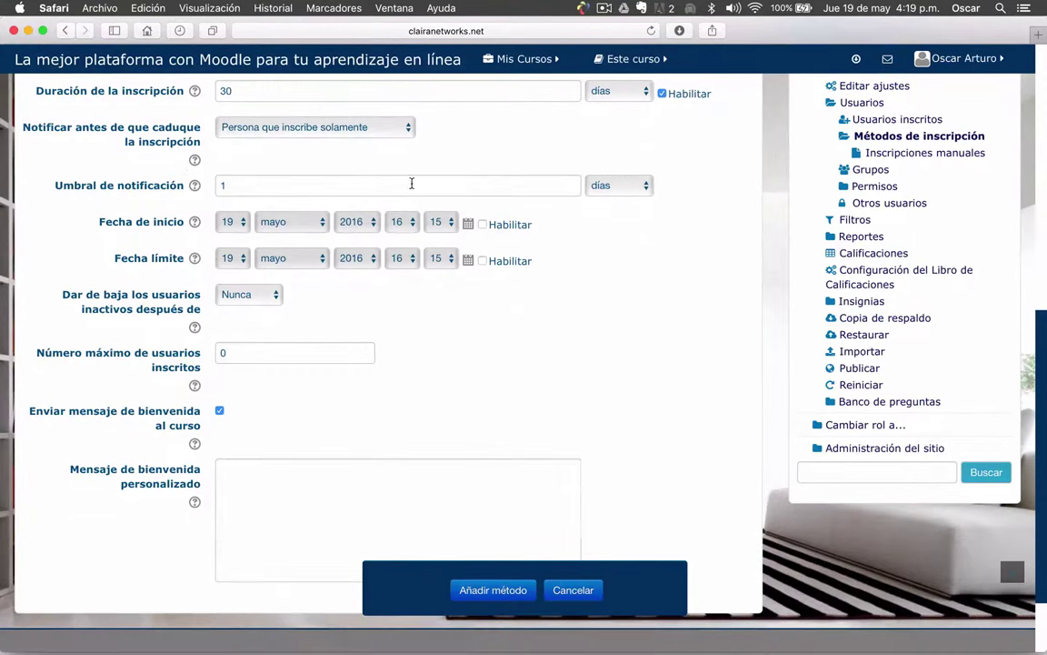
Change the 'Umbral de notificación' from 1 to 2 días
click(194, 185)
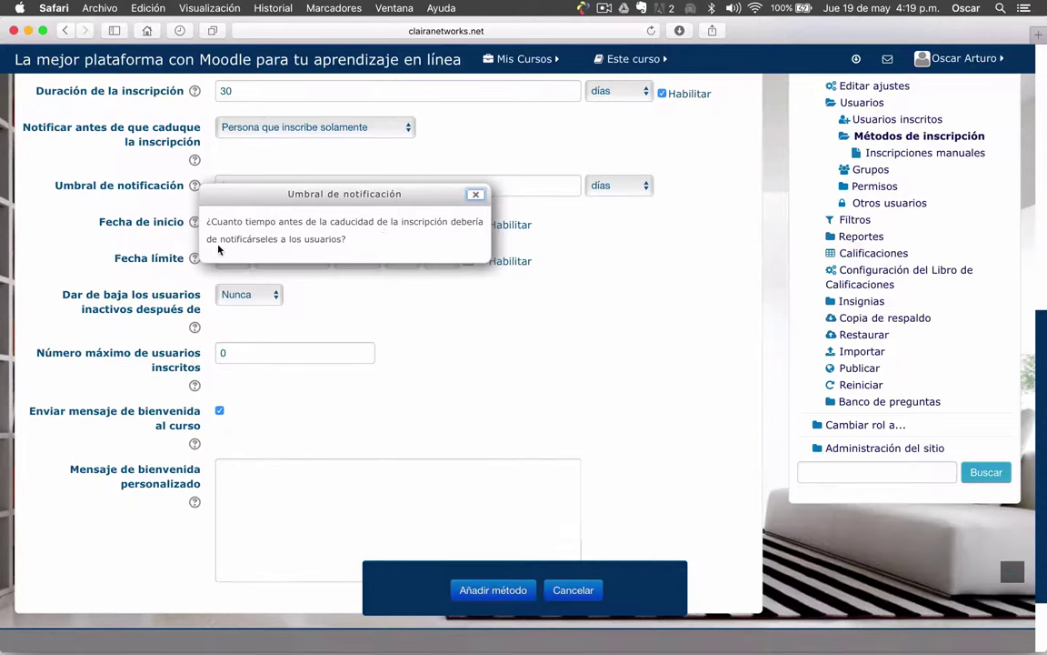
click(474, 194)
click(367, 187)
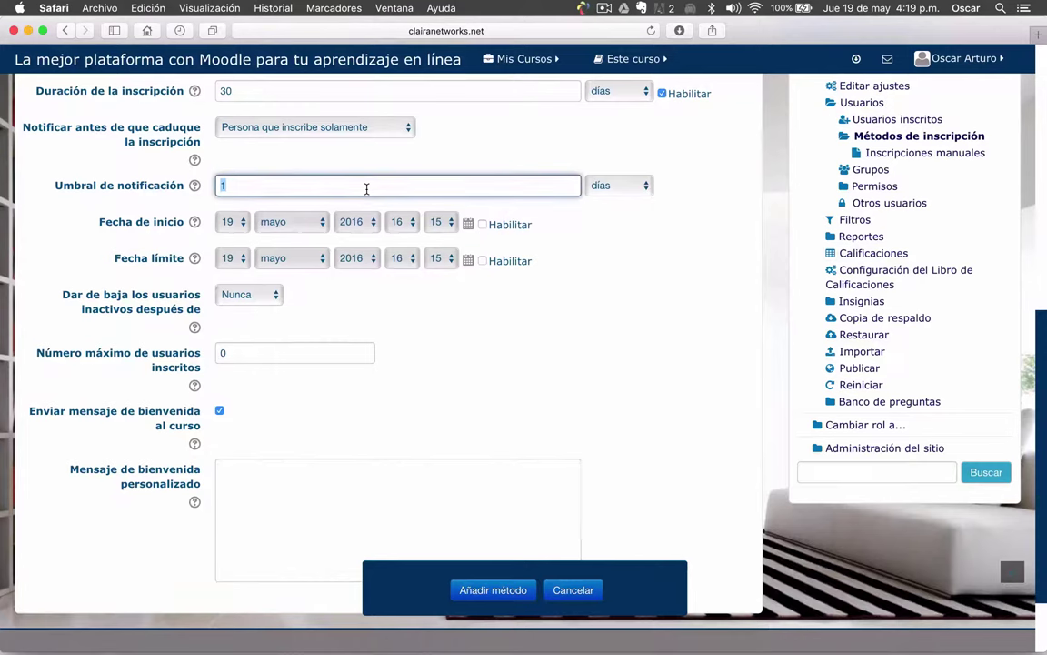
text(2)
click(645, 349)
scroll(645, 349, down, 1)
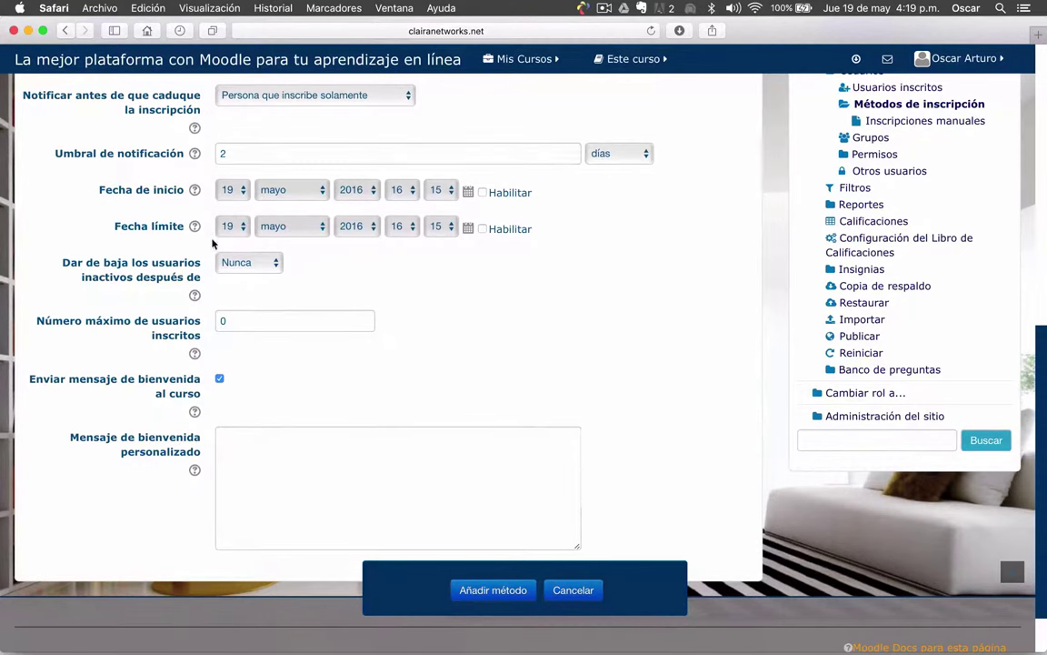
scroll(136, 213, up, 1)
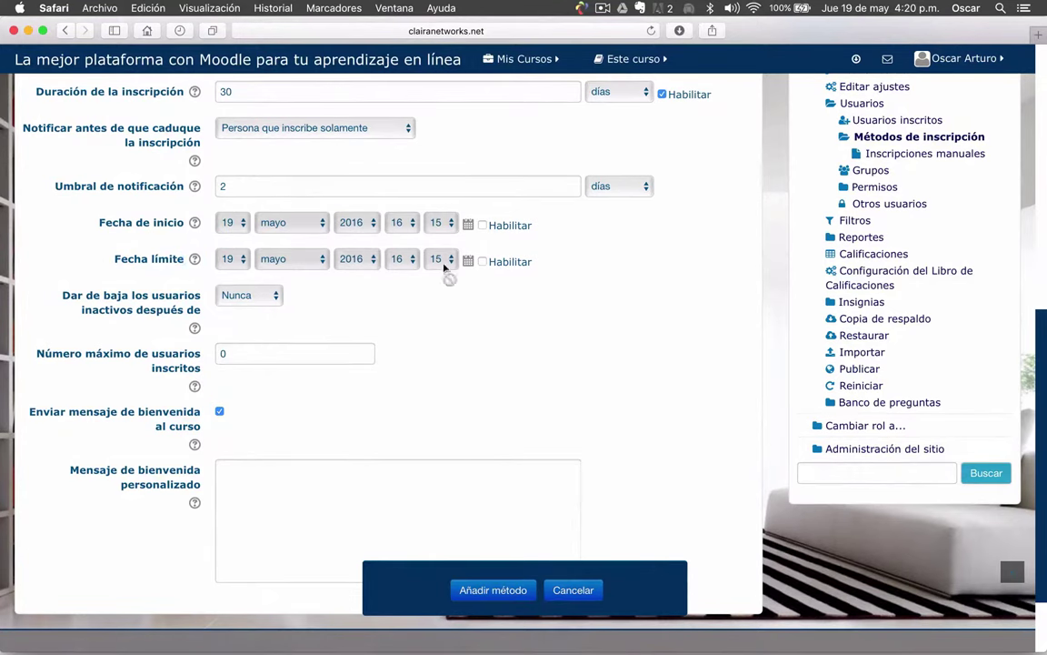
Enable the enrolment start date, keeping 19 mayo 2016 16:15
click(482, 224)
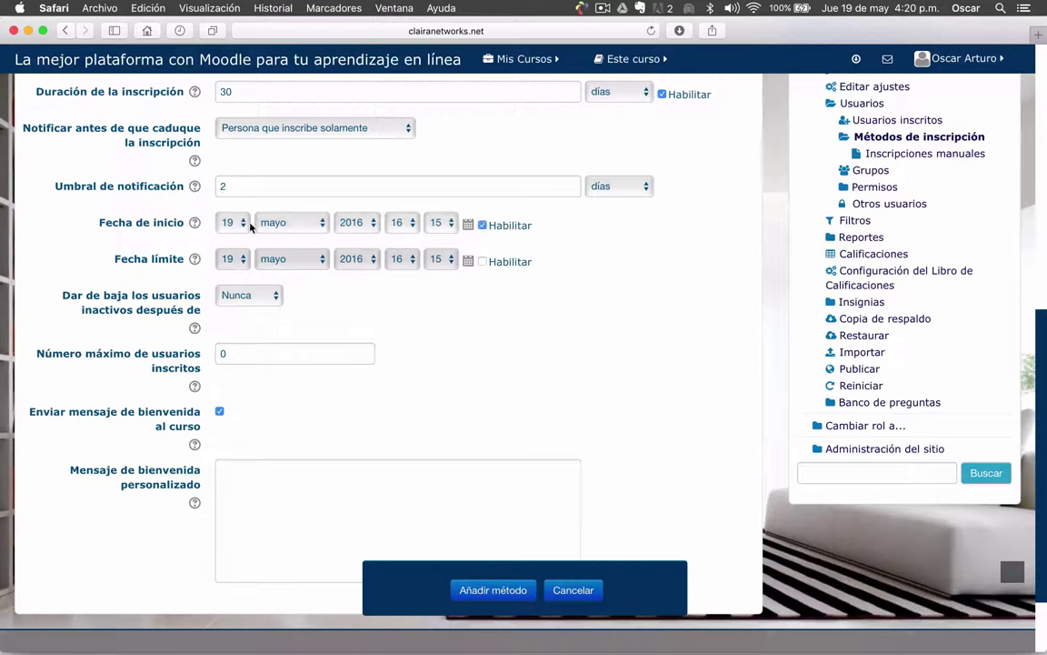
click(236, 228)
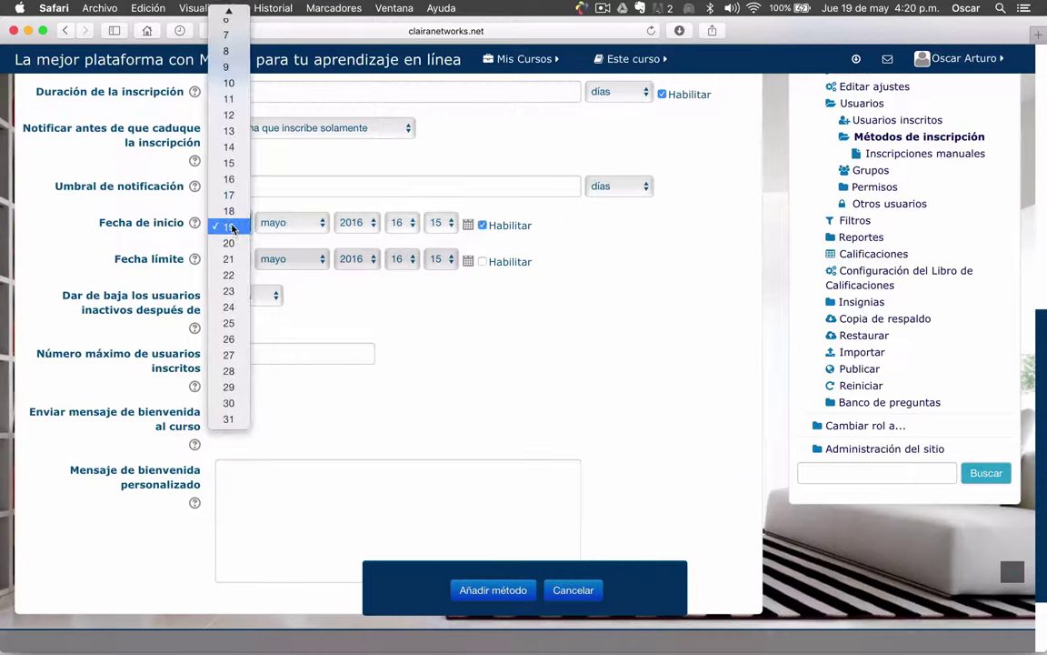
click(229, 223)
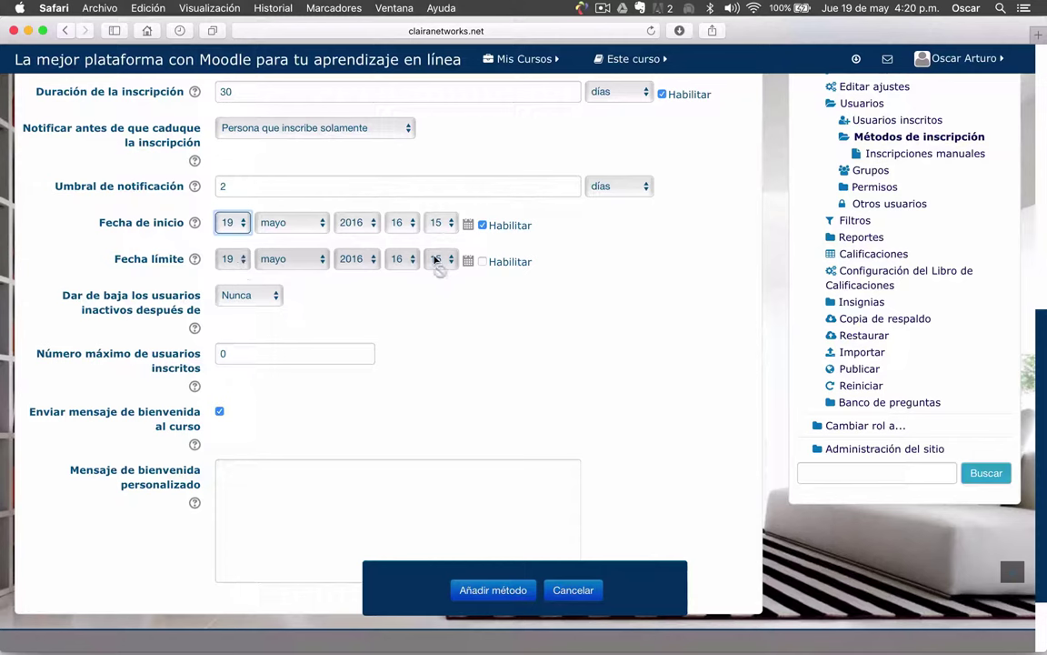
Enable the Fecha límite and set it to 29 mayo 2016 at 17:15
click(482, 262)
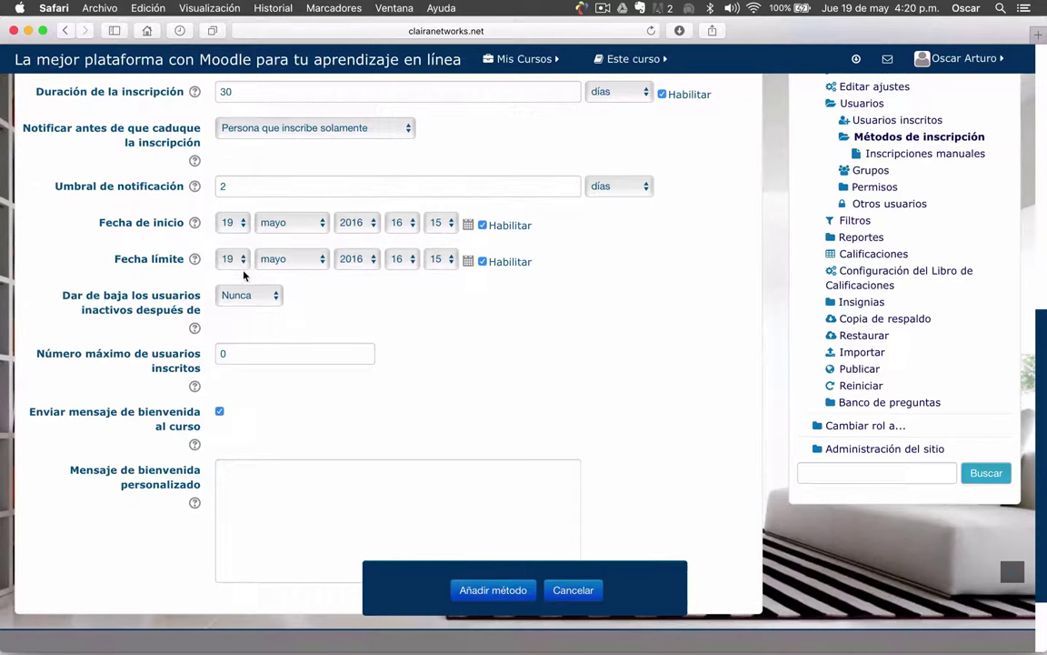
click(400, 259)
click(403, 280)
scroll(397, 201, up, 1)
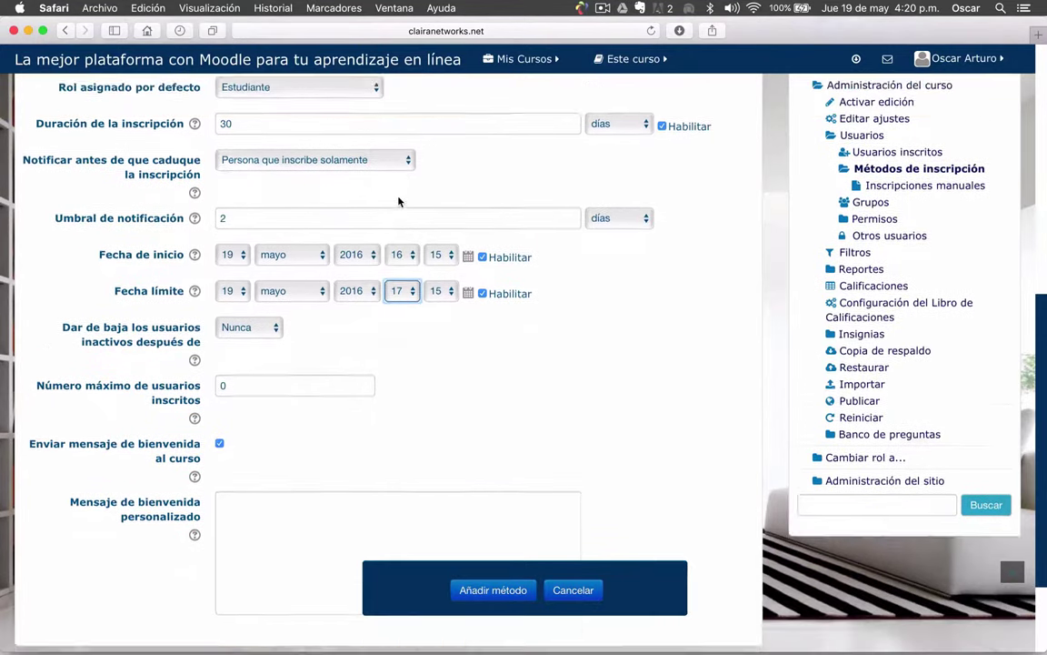
scroll(400, 209, down, 2)
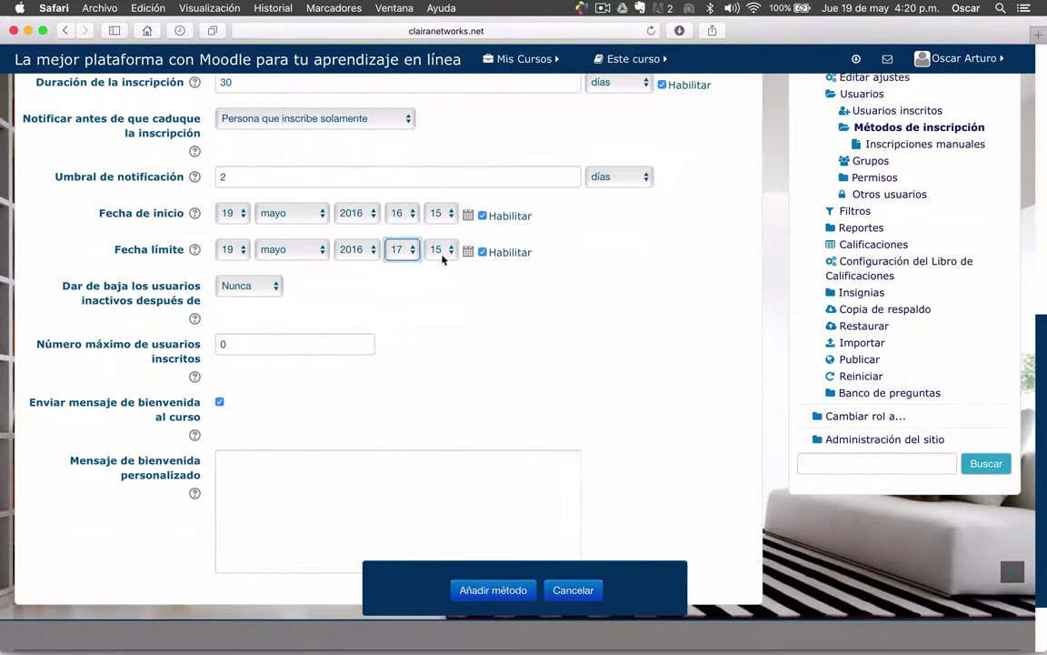
click(414, 252)
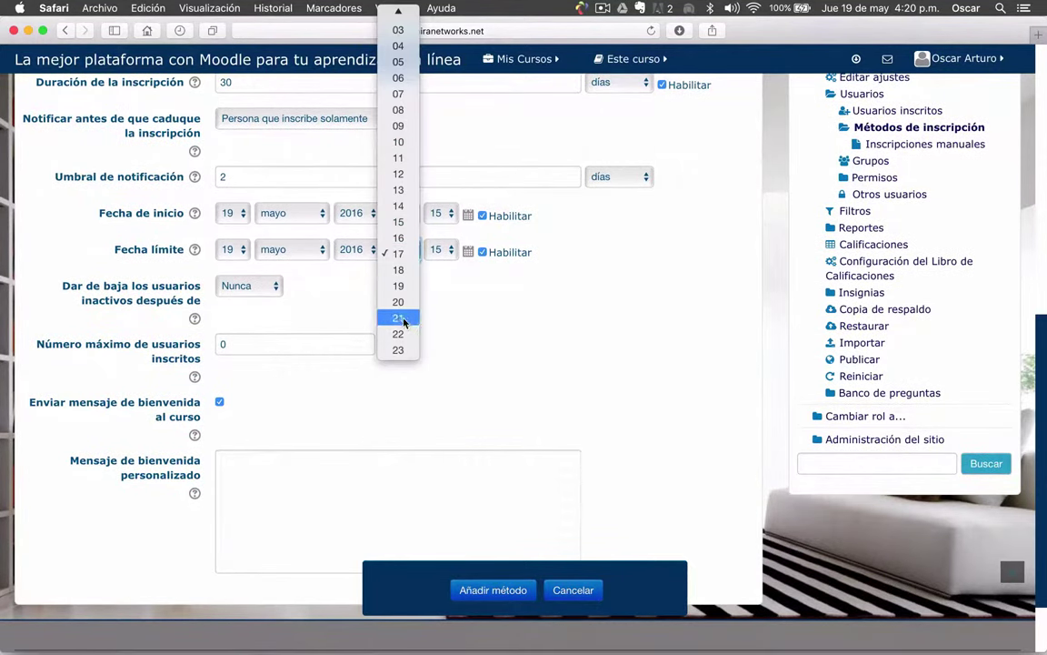
click(493, 344)
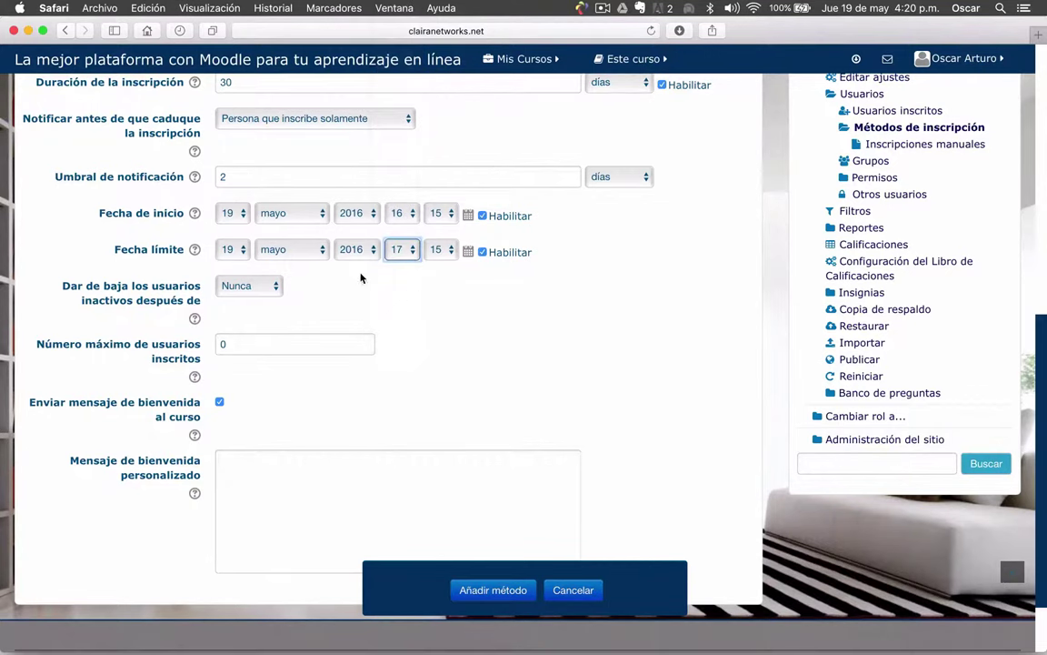
click(243, 252)
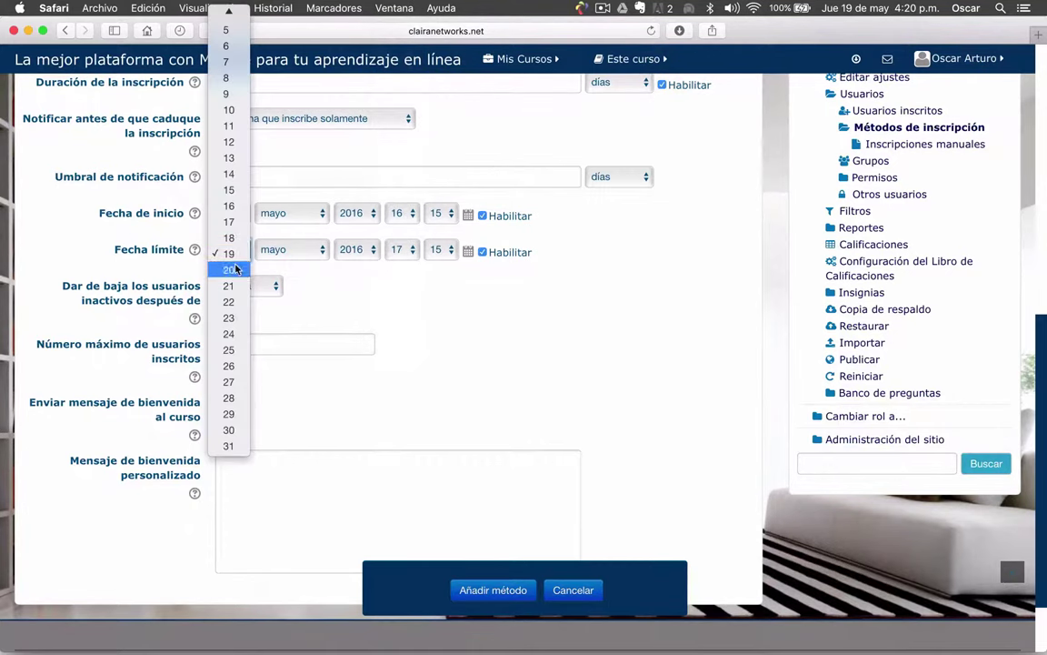
click(230, 413)
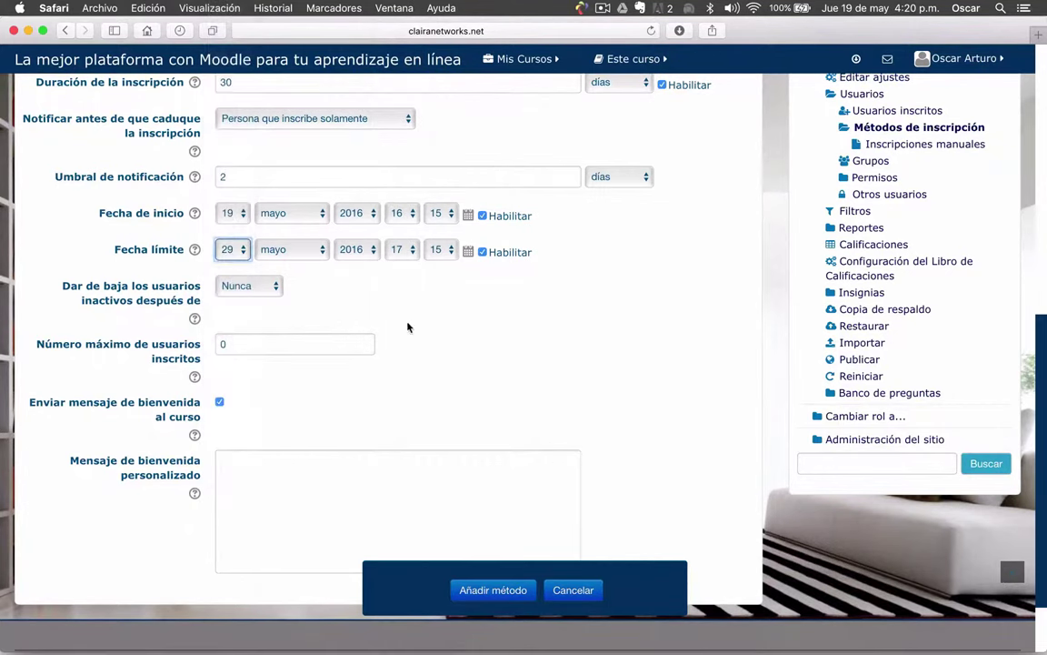
scroll(524, 306, down, 1)
scroll(524, 306, down, 3)
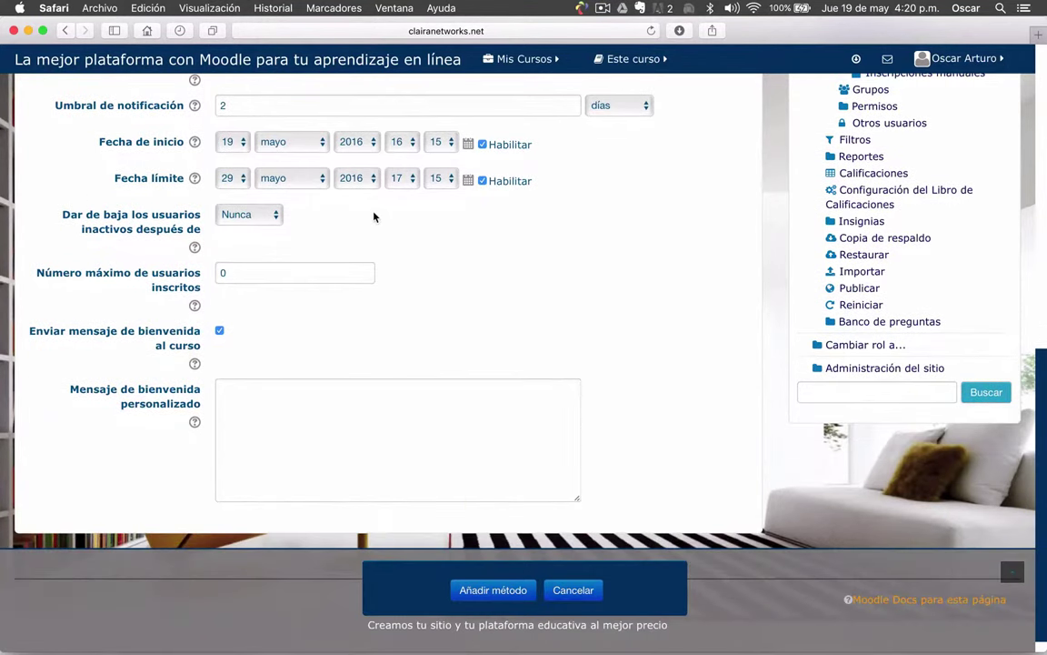
scroll(374, 216, up, 1)
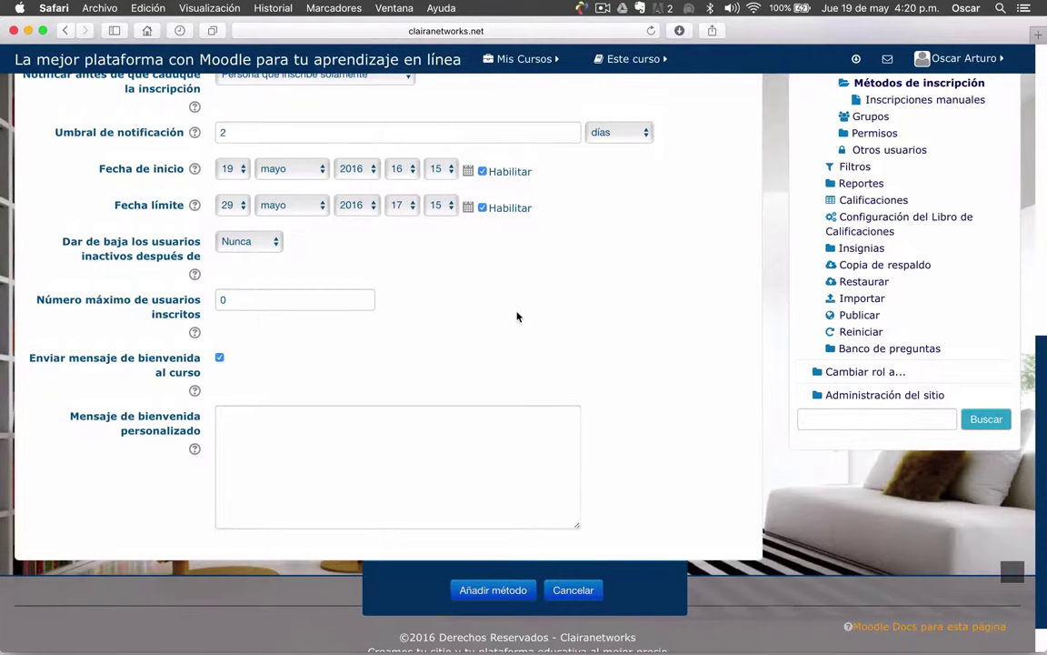
scroll(517, 316, down, 1)
Change 'Dar de baja los usuarios inactivos después de' from Nunca to 14 días
click(279, 219)
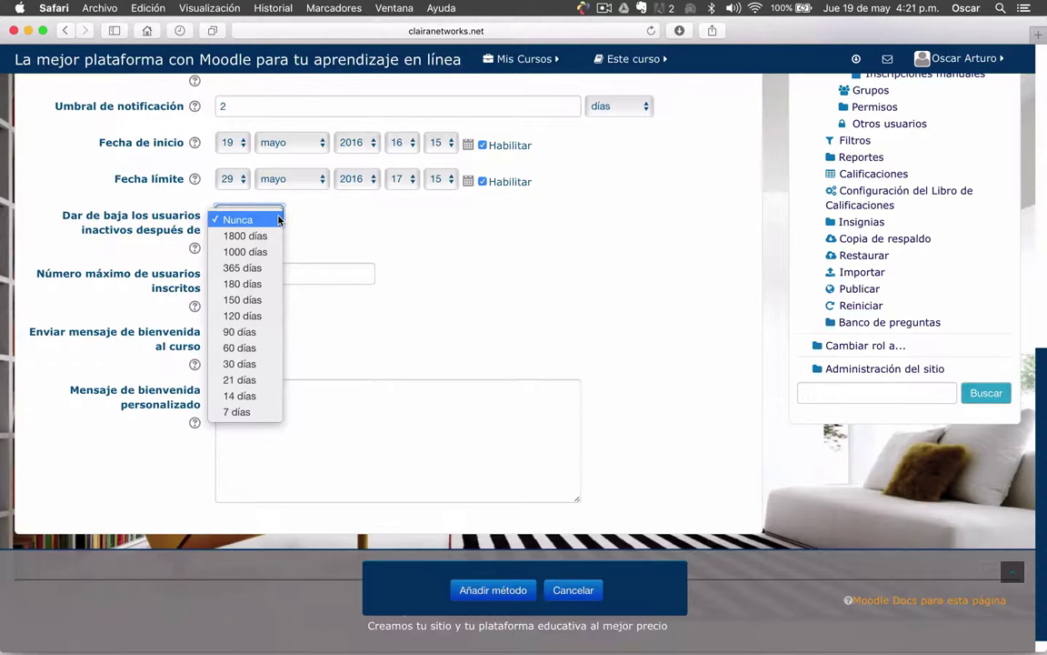
click(361, 227)
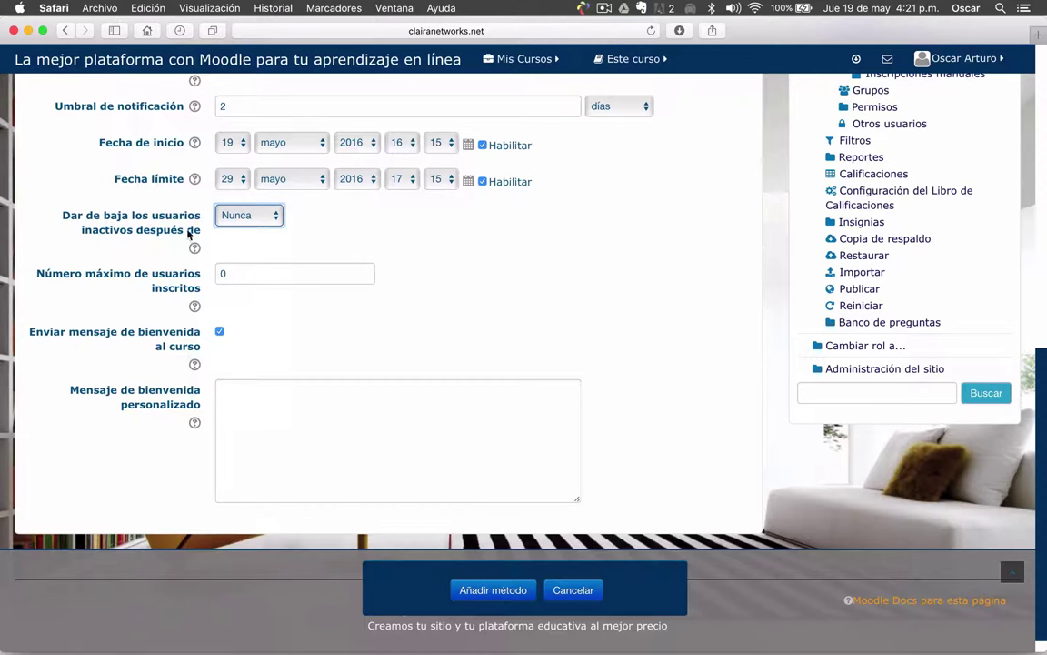
click(278, 218)
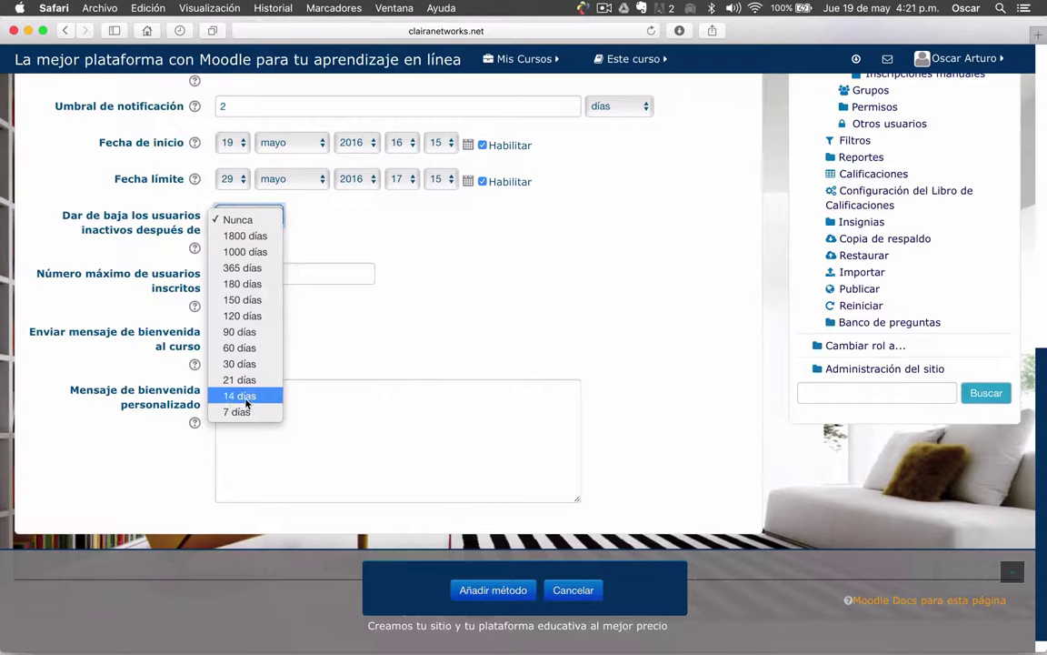
click(246, 398)
scroll(527, 306, down, 1)
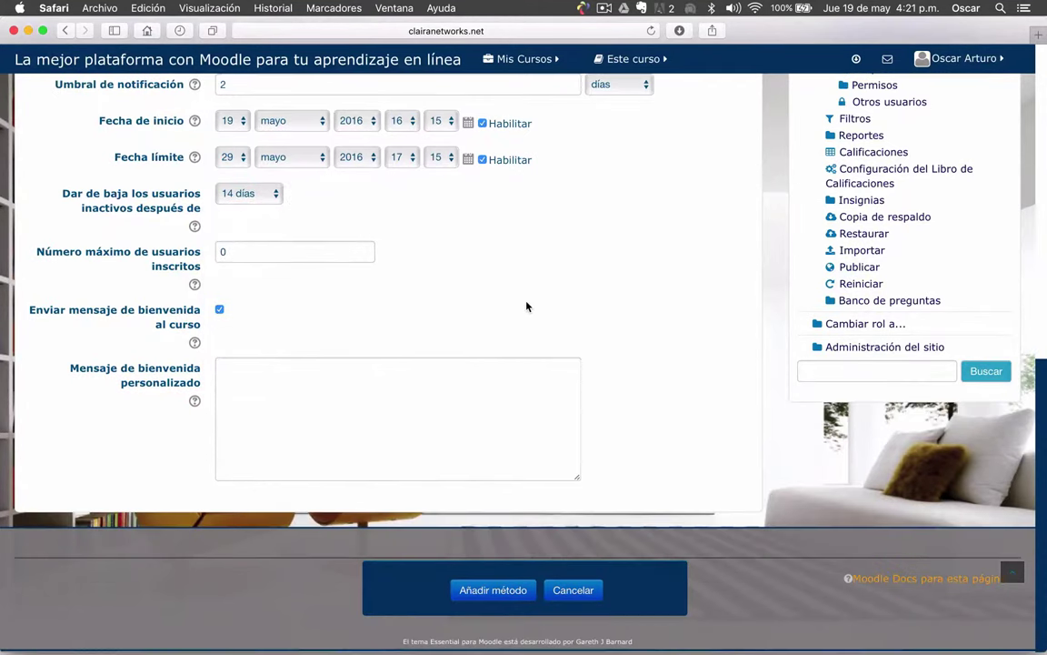
scroll(426, 298, up, 3)
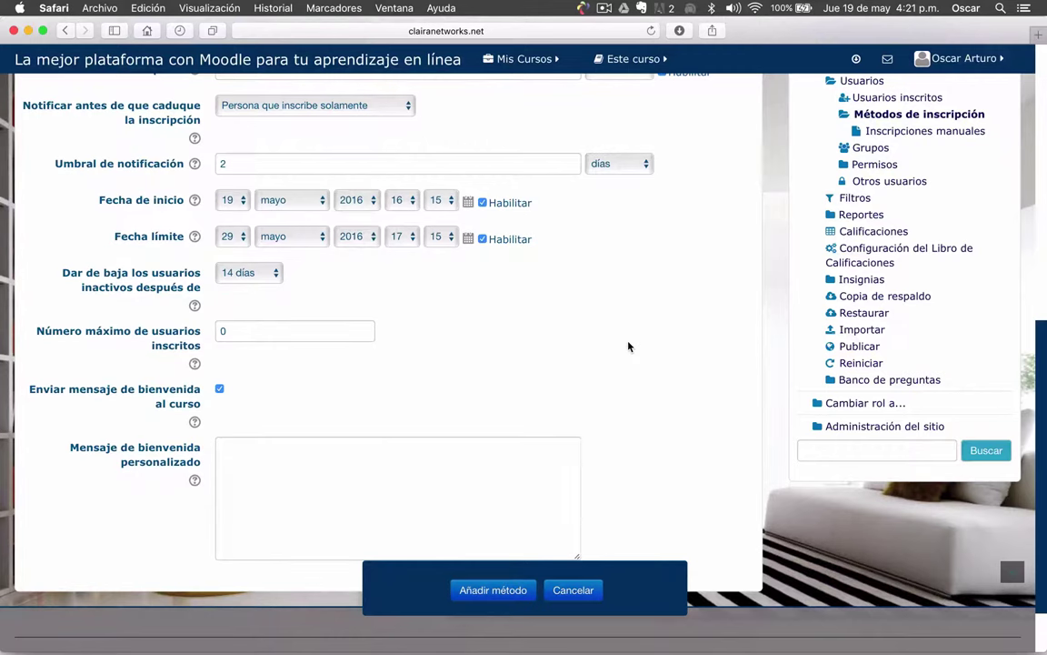
scroll(628, 347, down, 2)
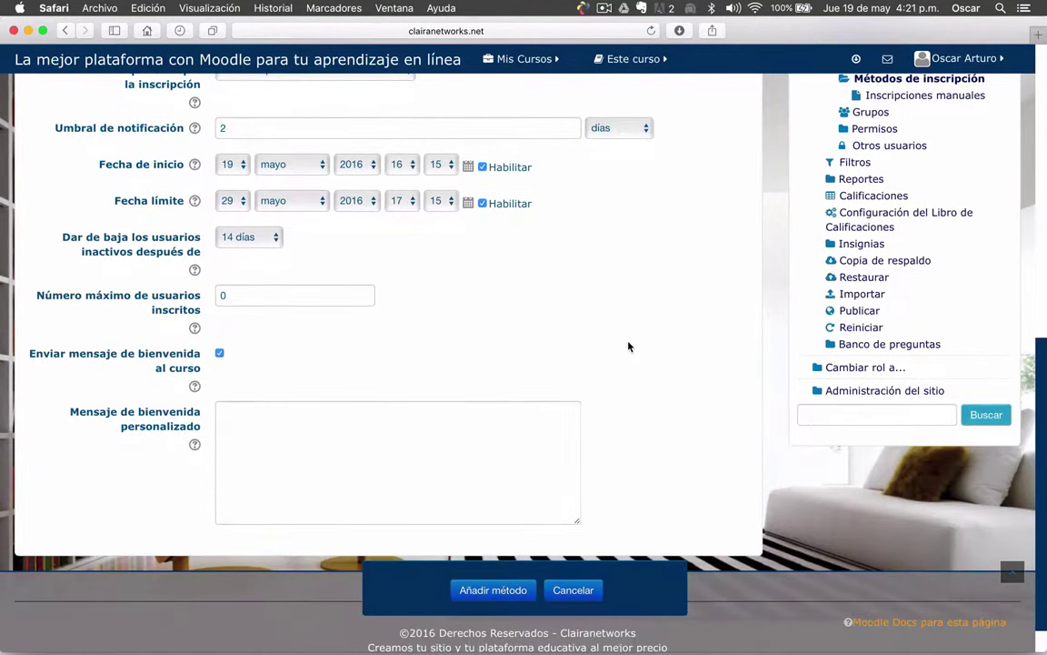
scroll(628, 347, down, 2)
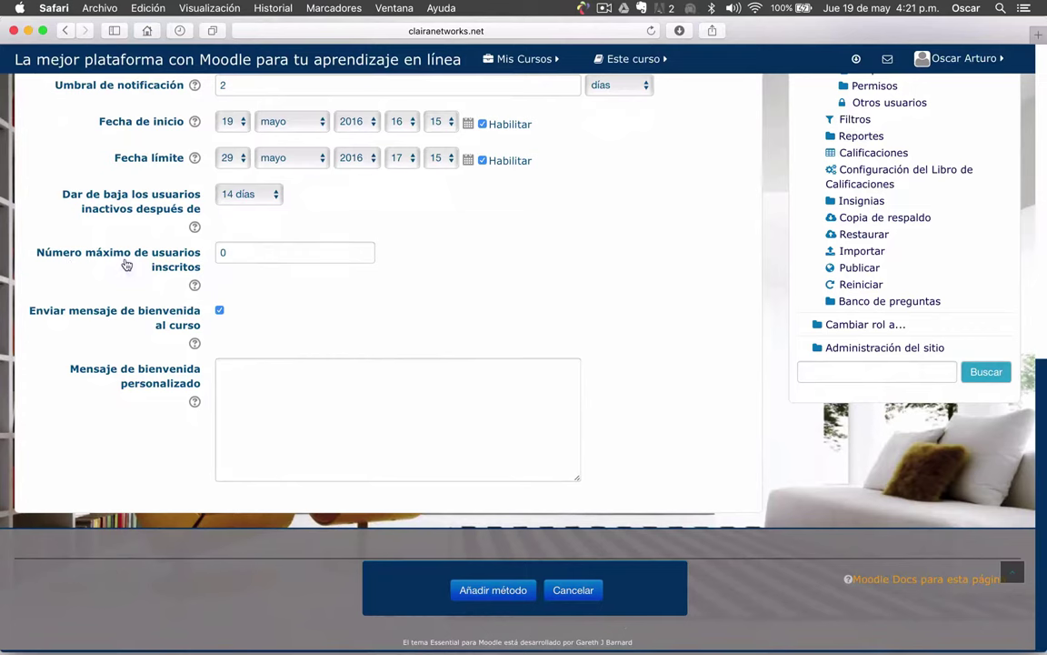
Change 'Número máximo de usuarios inscritos' from 0 to 25
double_click(244, 256)
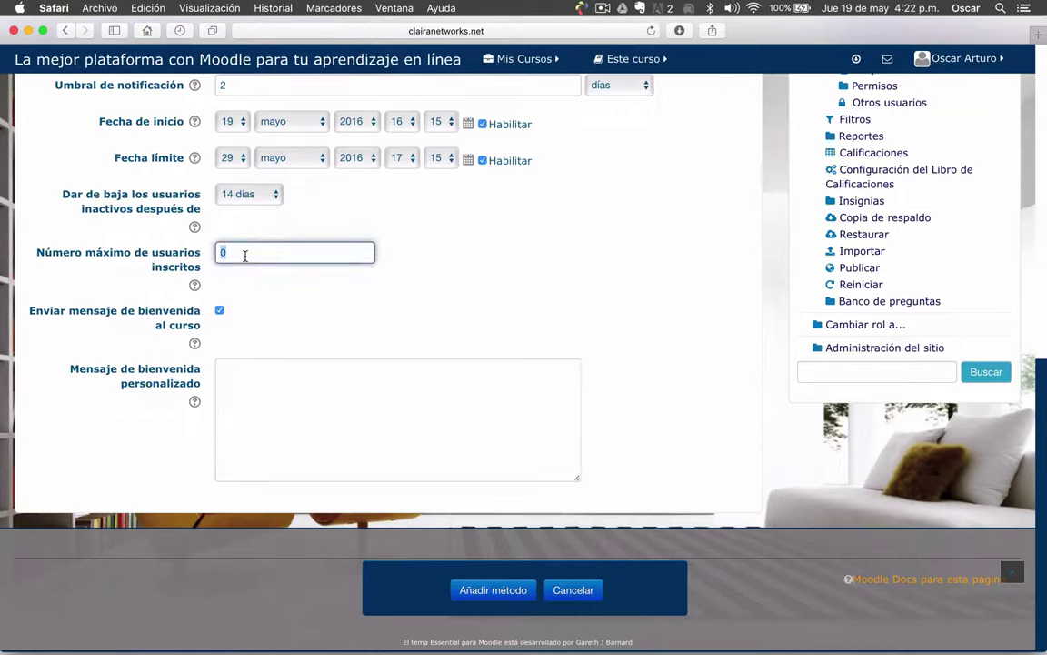
click(244, 256)
double_click(245, 256)
text(25)
click(427, 295)
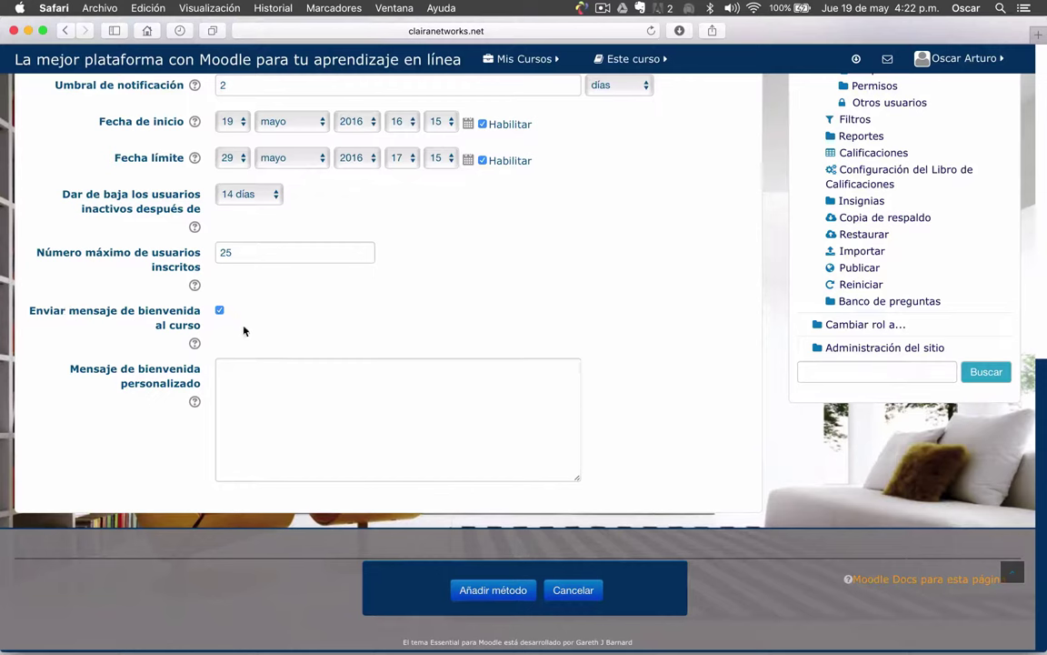
Write the welcome message 'Bienvenido al curso dentro de la plataforma de clairanetworks.'
click(262, 395)
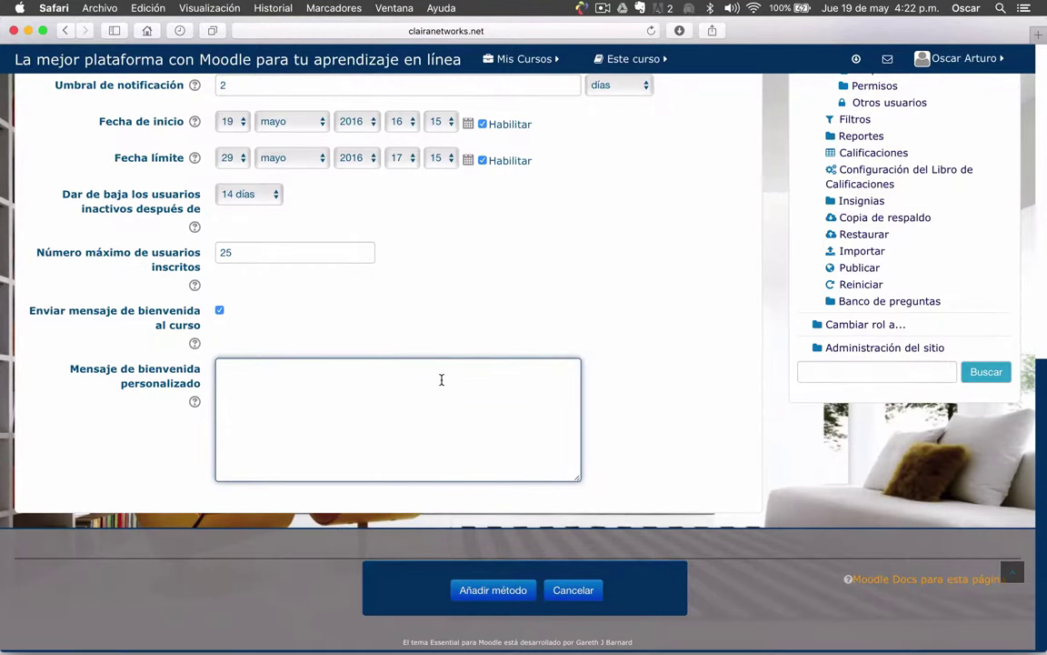
scroll(382, 409, up, 1)
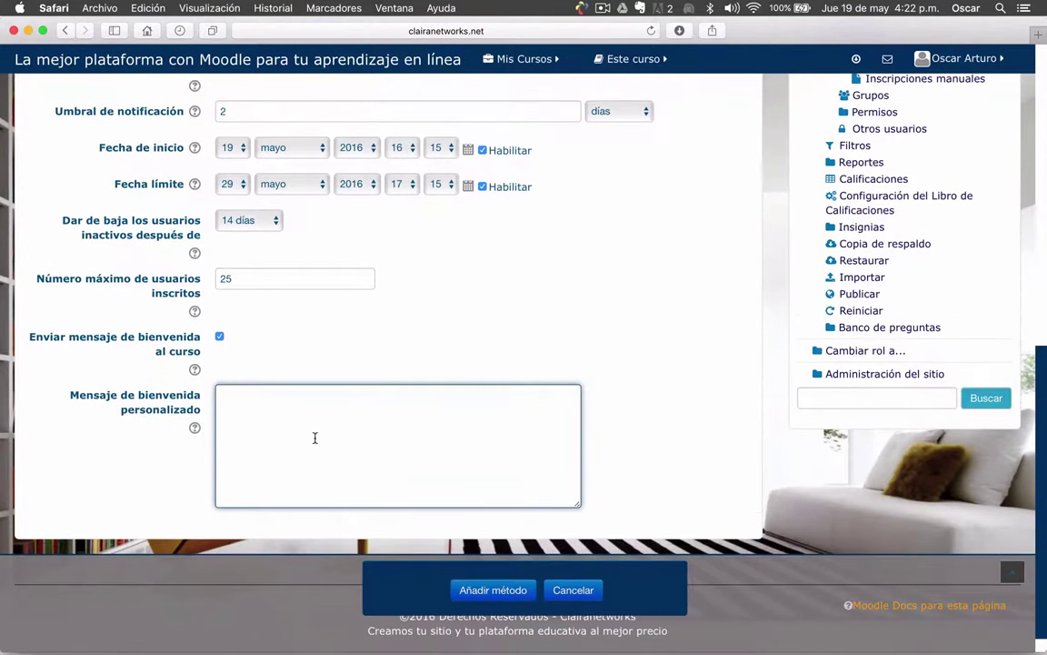
text(Bienvenido al curso De)
key(BackSpace)
key(BackSpace)
text(dentro de la plaaf)
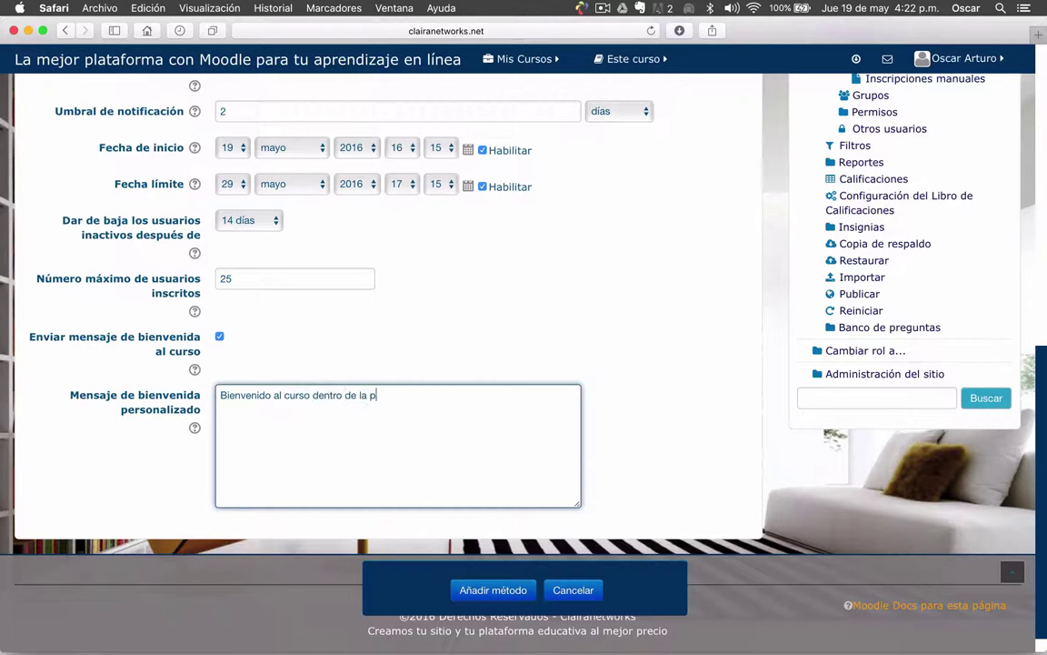
key(BackSpace)
key(BackSpace)
text(formar)
key(BackSpace)
key(BackSpace)
key(BackSpace)
key(BackSpace)
key(BackSpace)
text(taforma de clairane)
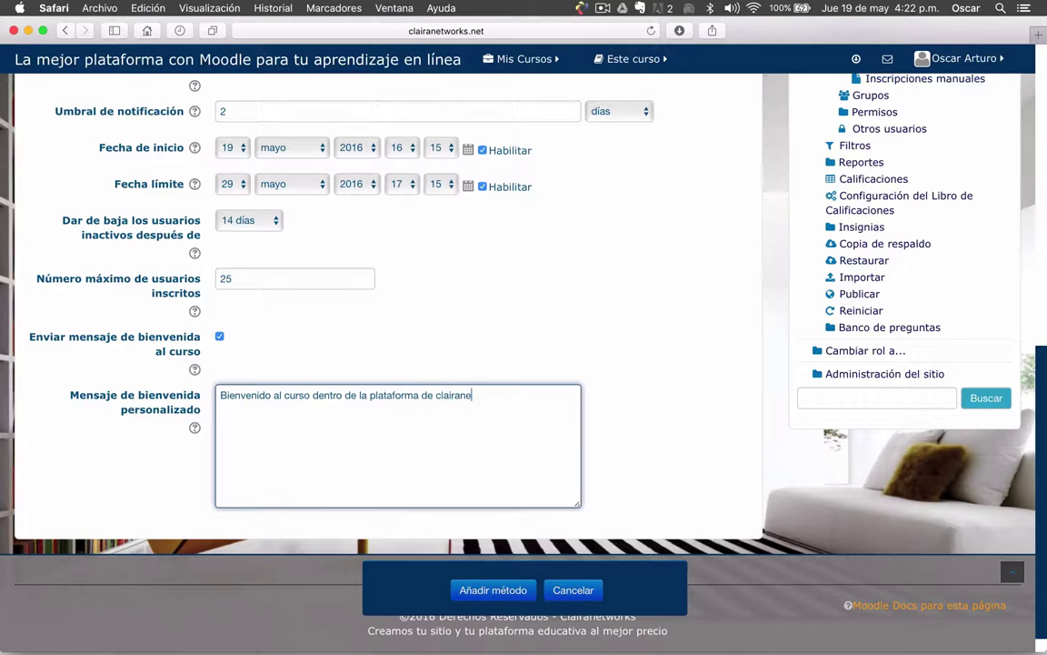
text(tworks. asfsfasd)
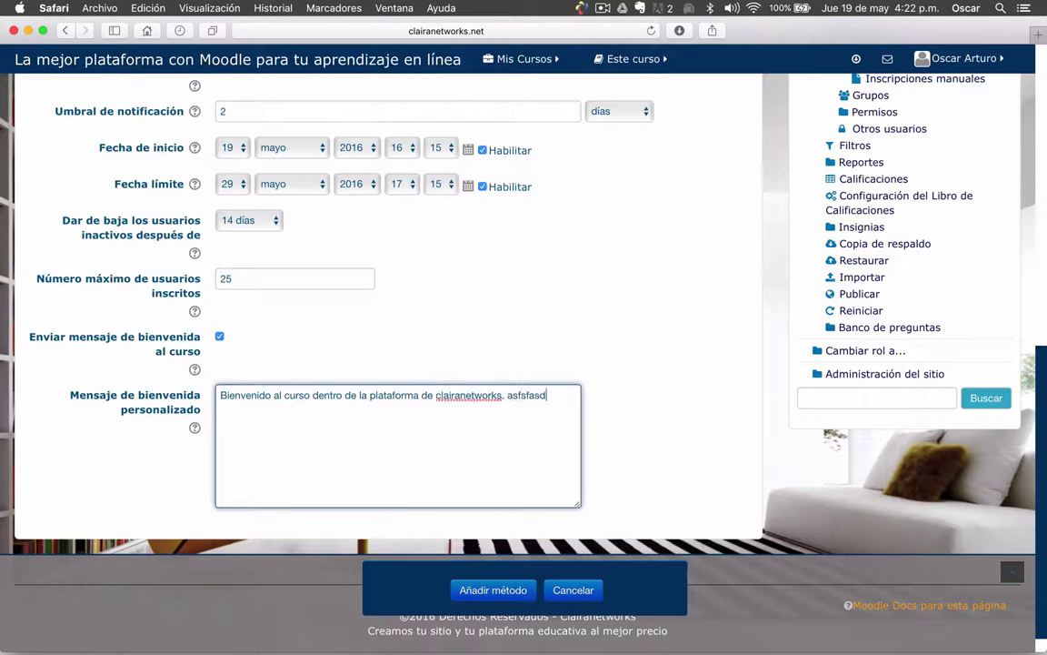
text(fsdfasdf........)
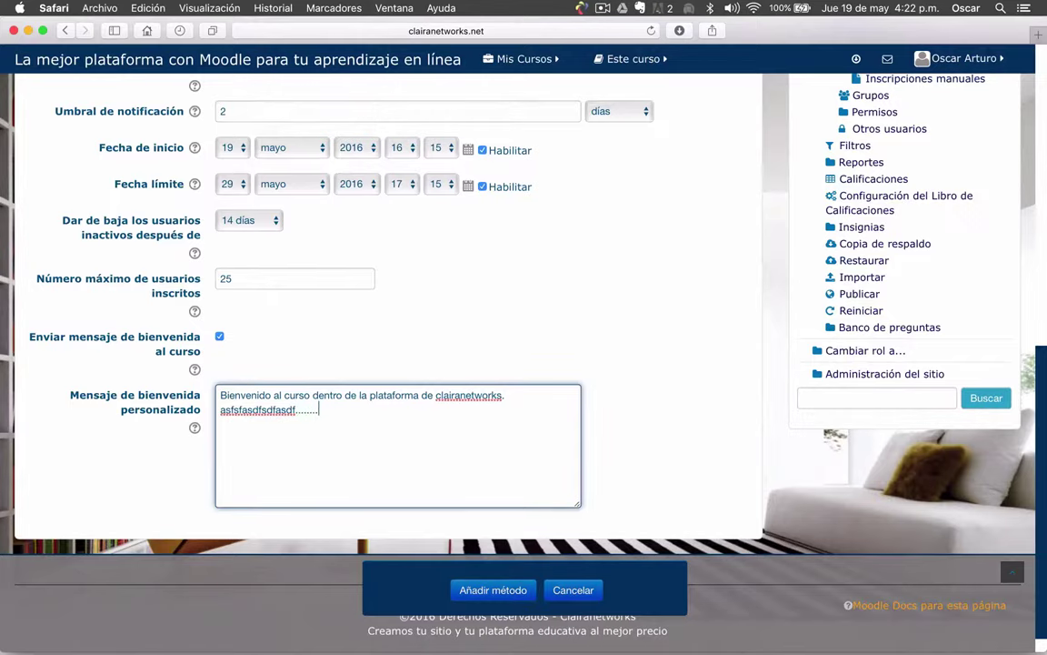
Submit the form with Añadir método, creating the prueba instance with 0 users
scroll(648, 397, up, 10)
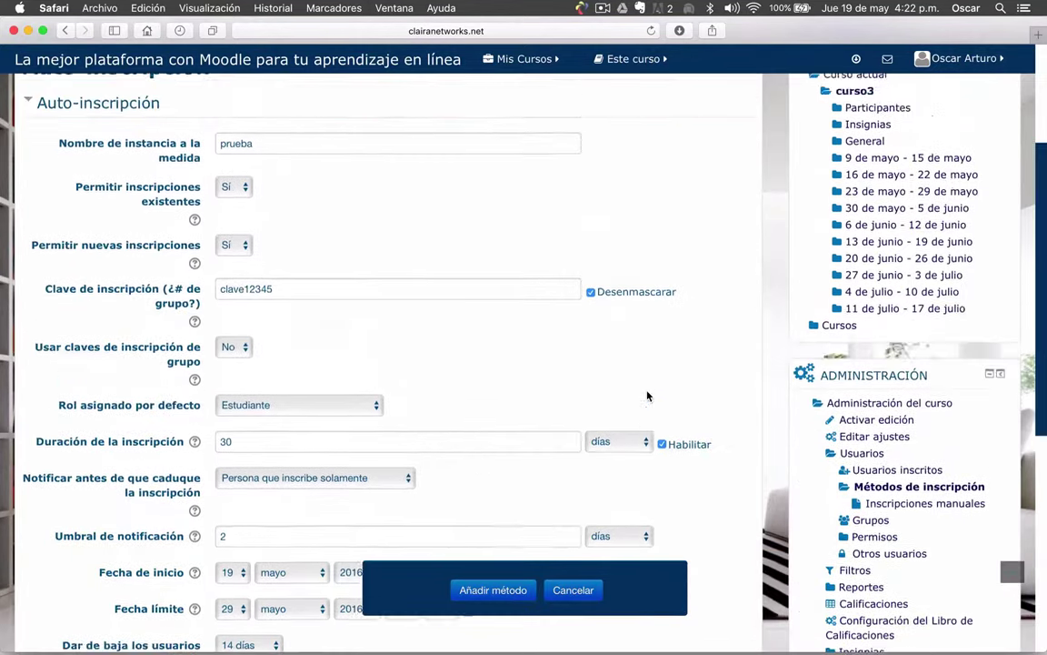
scroll(648, 396, down, 10)
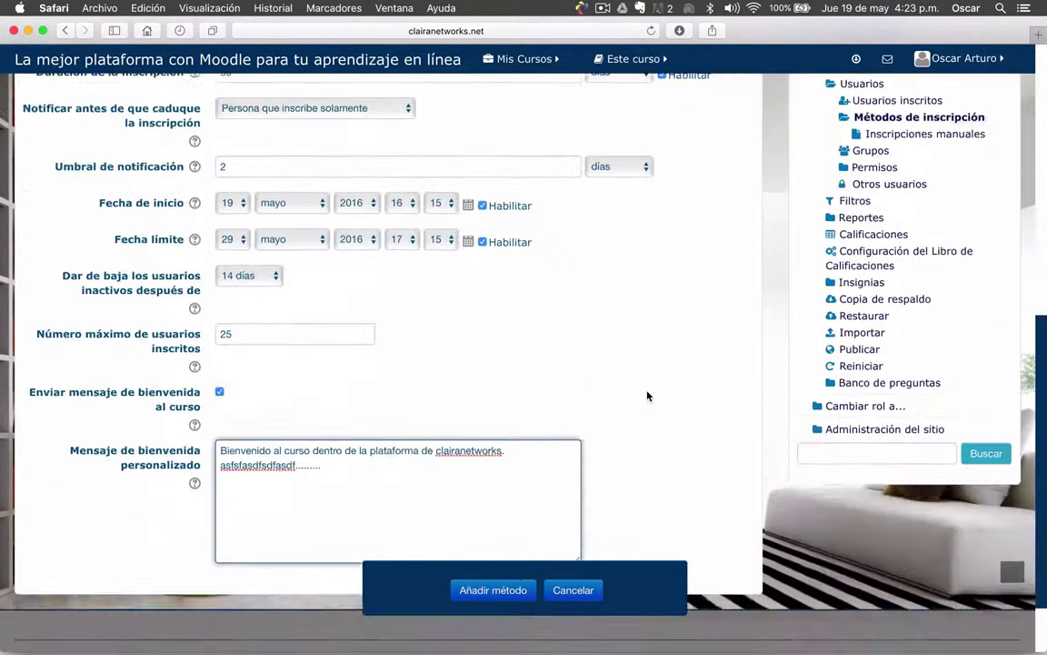
click(491, 592)
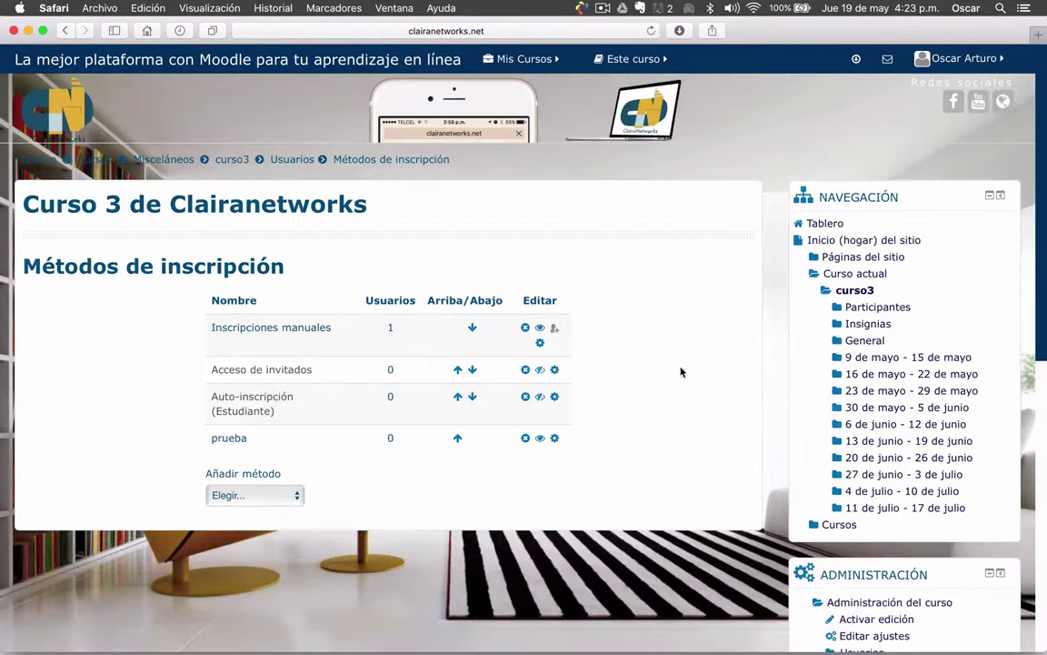
scroll(681, 372, down, 3)
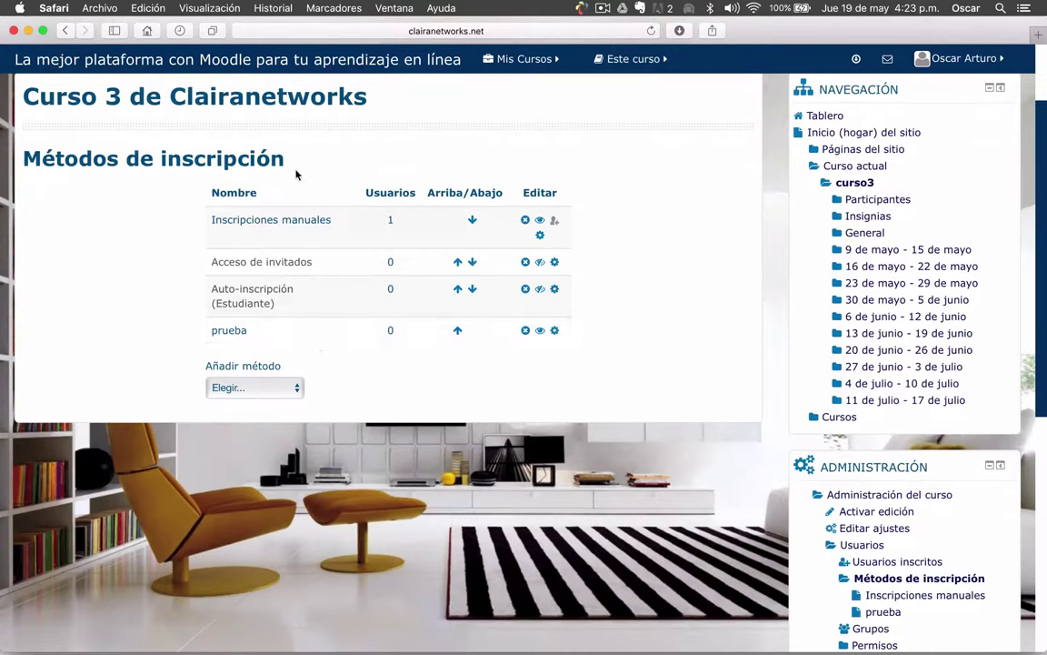
Raise prueba three places until it sits above Inscripciones manuales
click(458, 332)
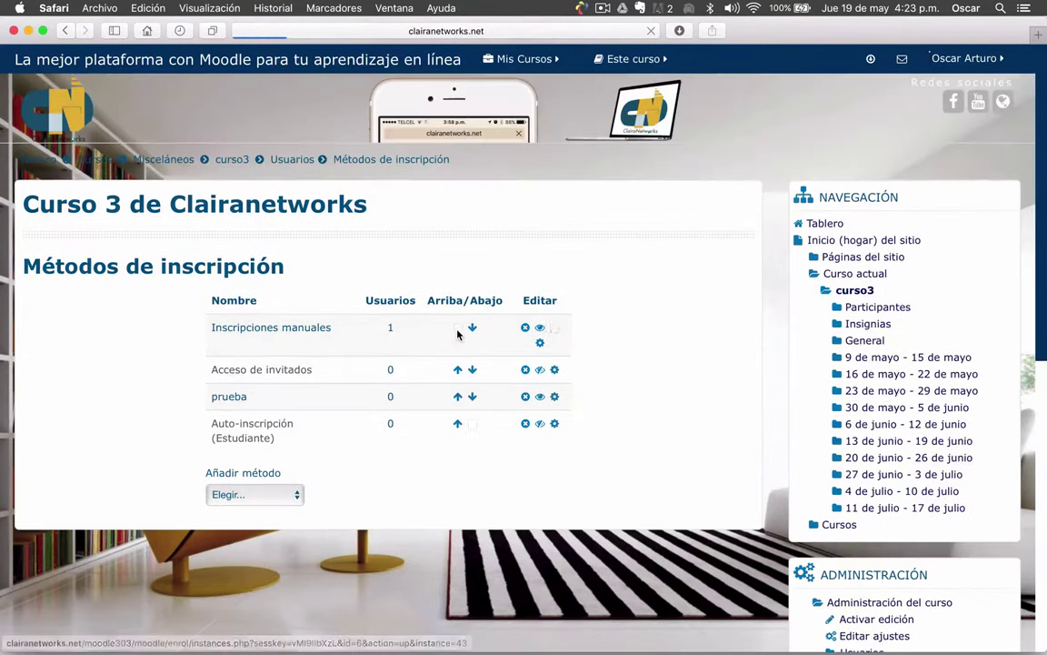
click(458, 398)
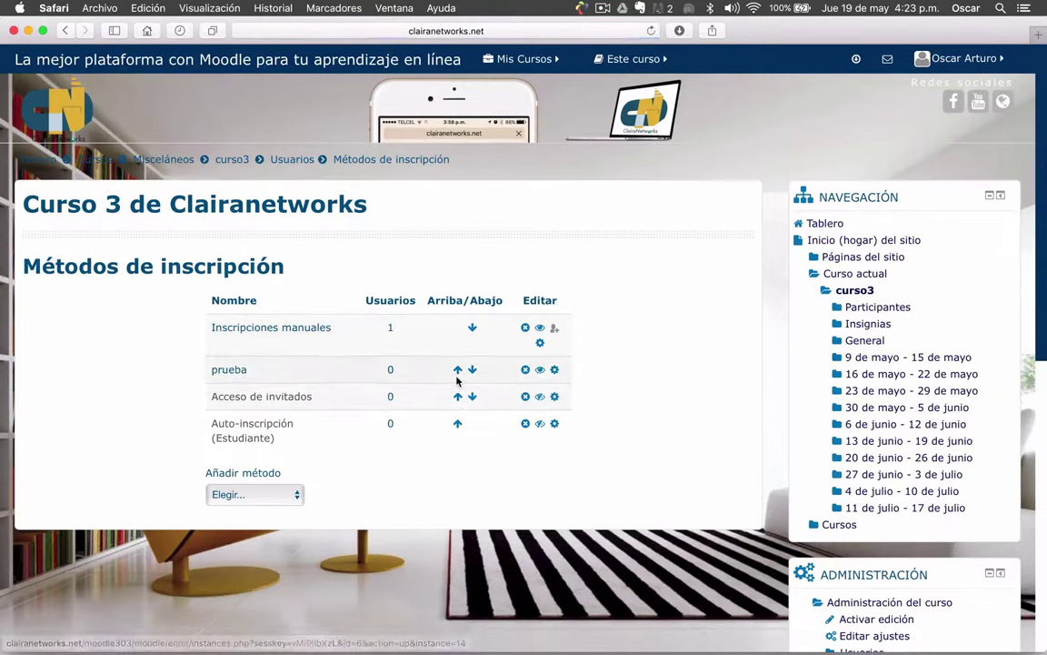
click(457, 371)
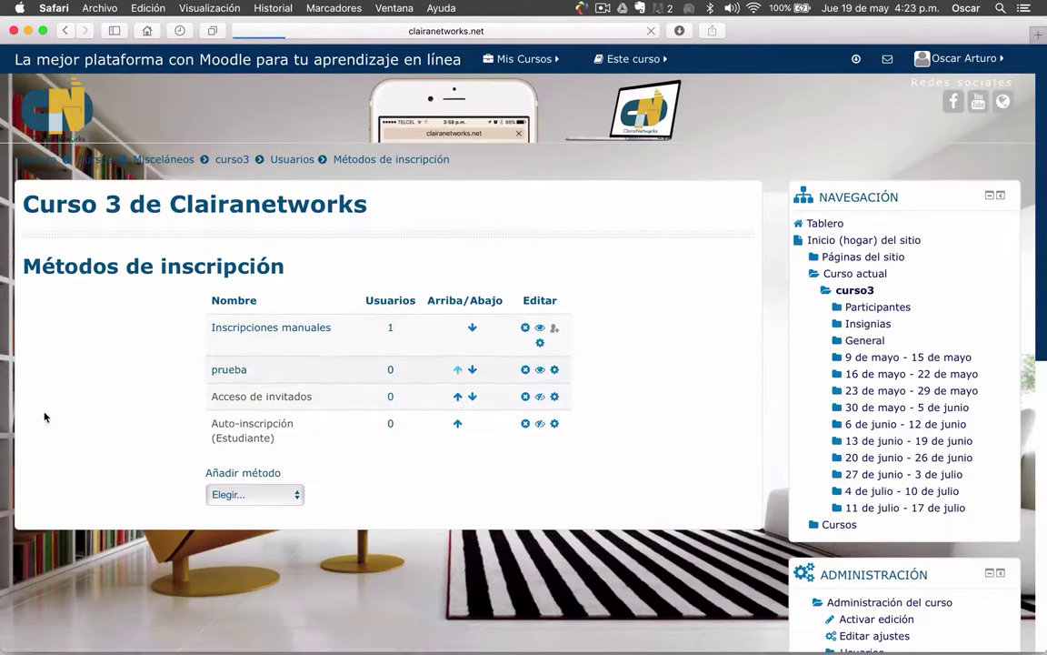
scroll(661, 352, down, 1)
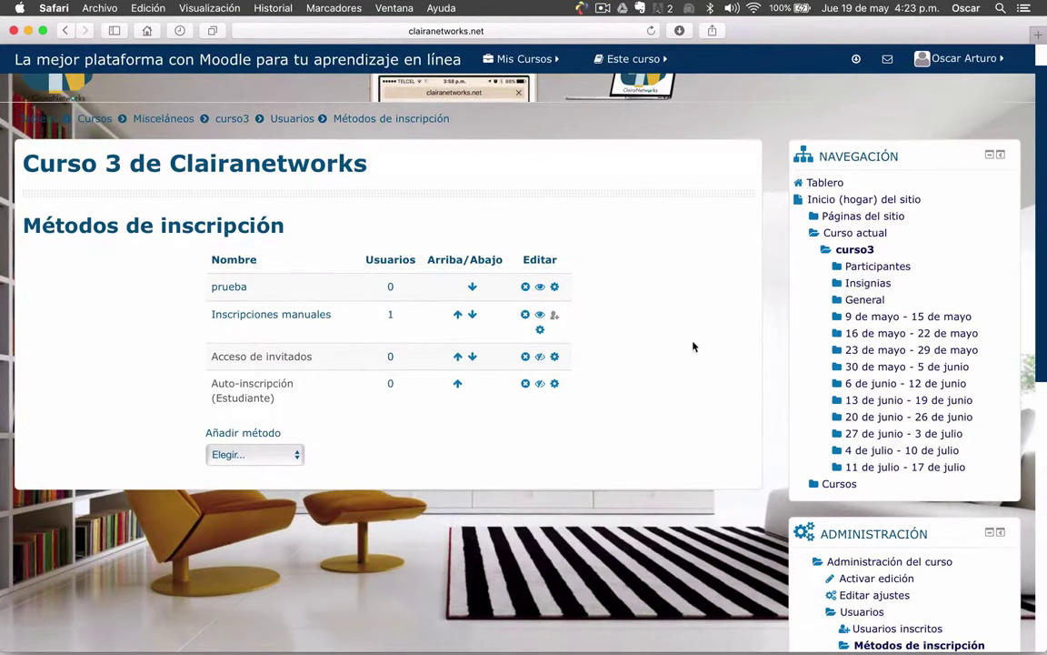
scroll(693, 347, down, 5)
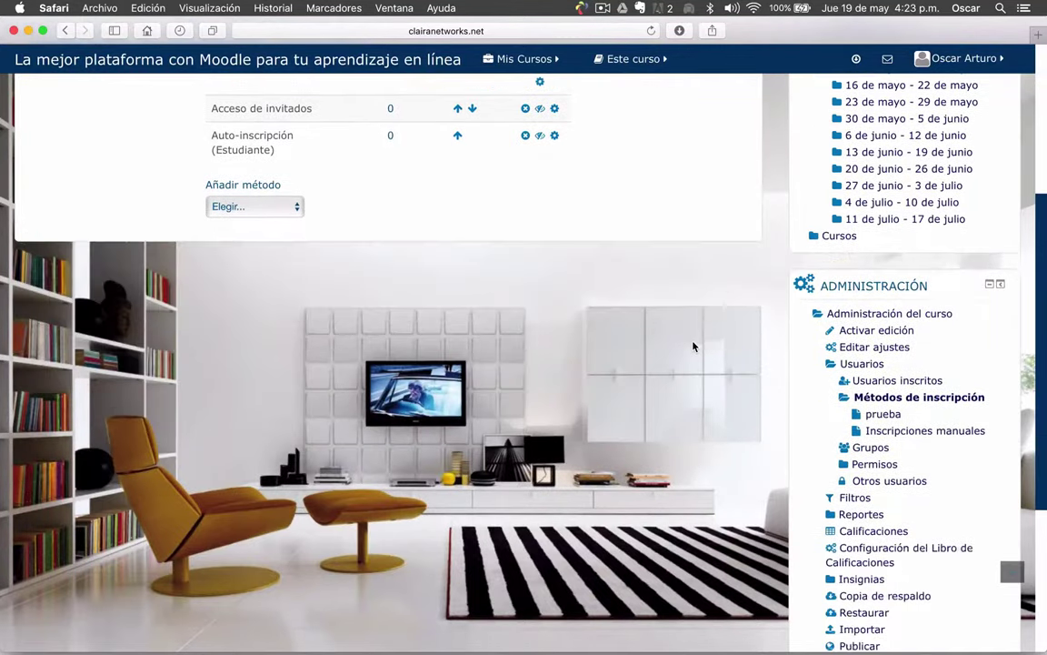
scroll(693, 345, up, 5)
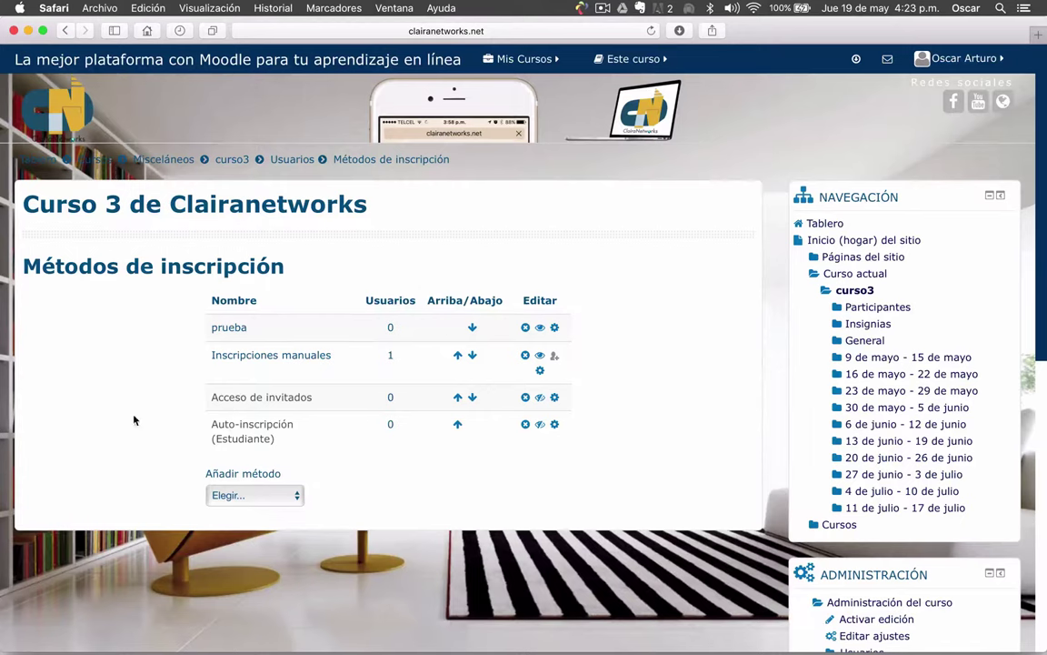
Open a new Firefox window and load clairanetworks.net/moodle303/moodle using the address autocomplete
mouse_move(218, 636)
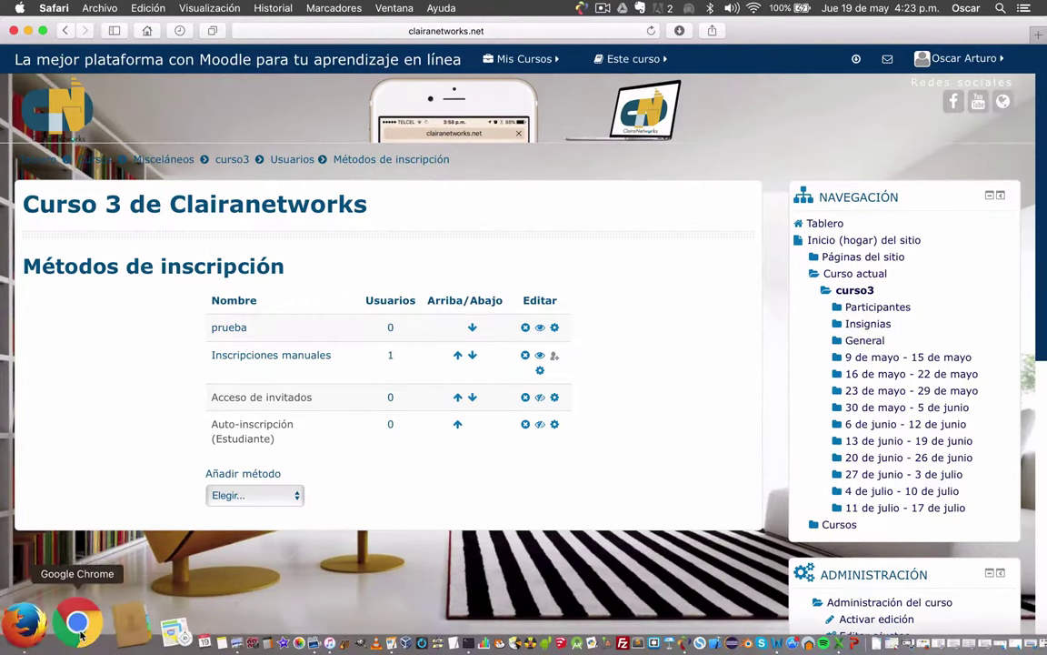
right_click(66, 630)
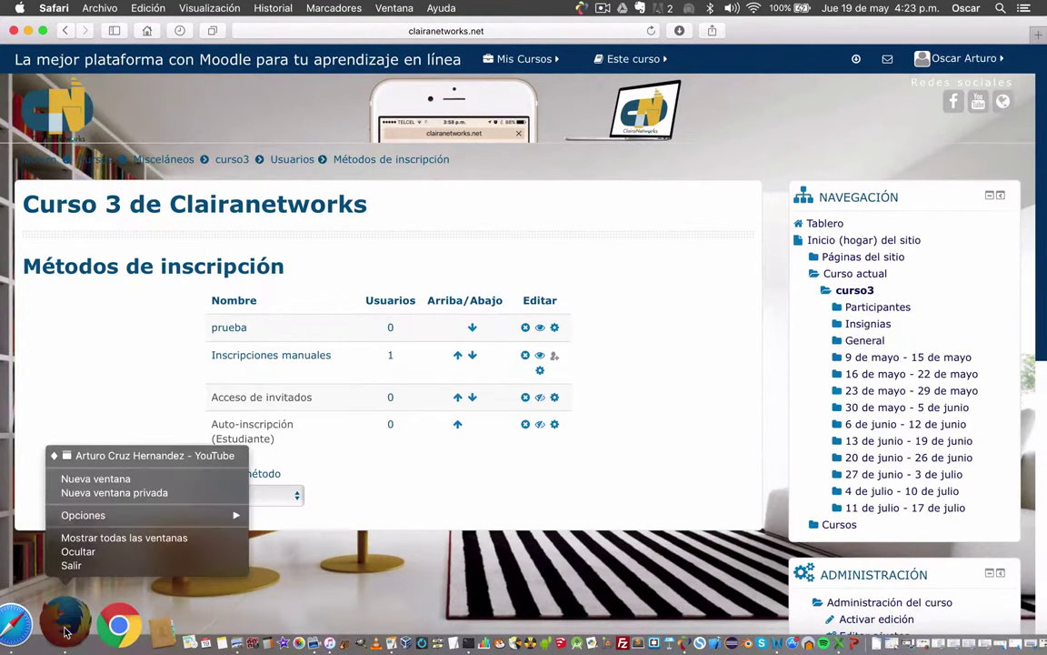
click(118, 480)
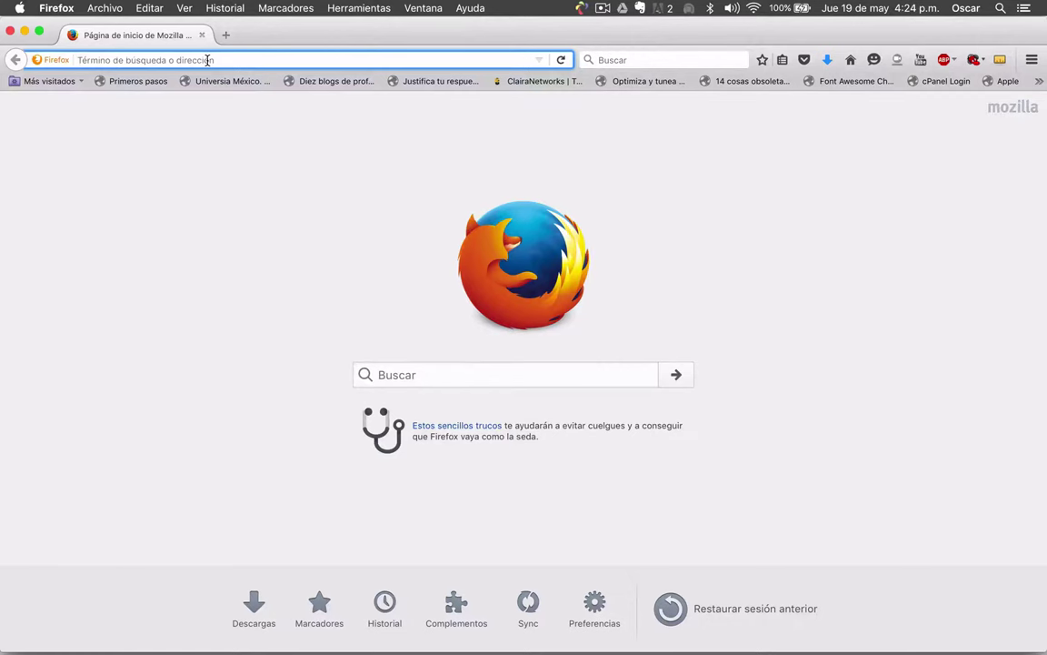
text(clairanetworks.net/)
key(Right)
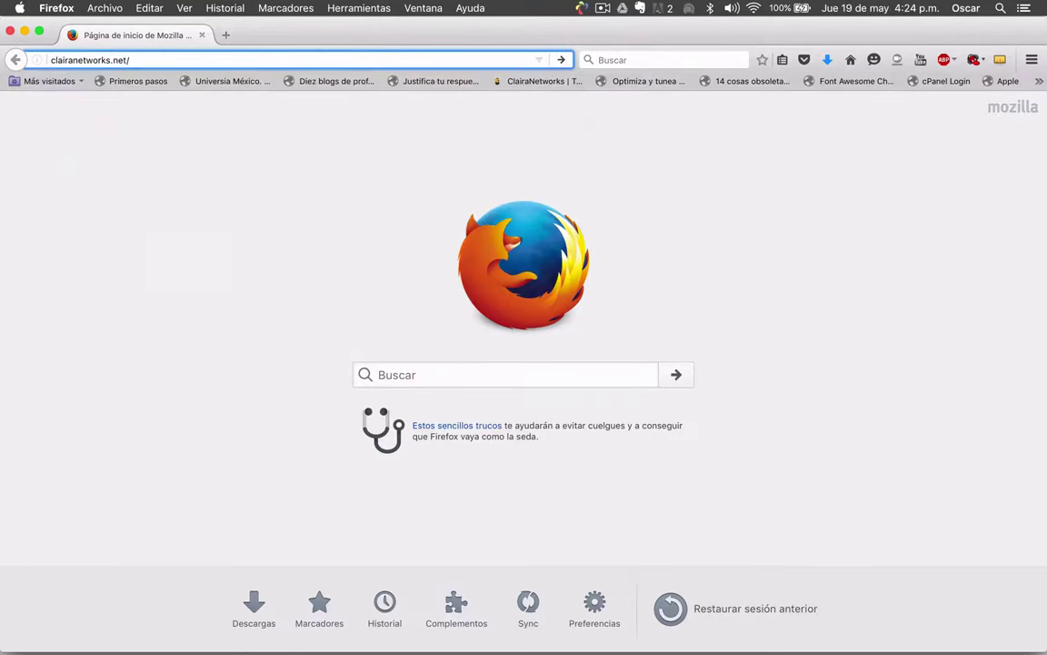
text(mo)
key(Right)
text(m)
key(Return)
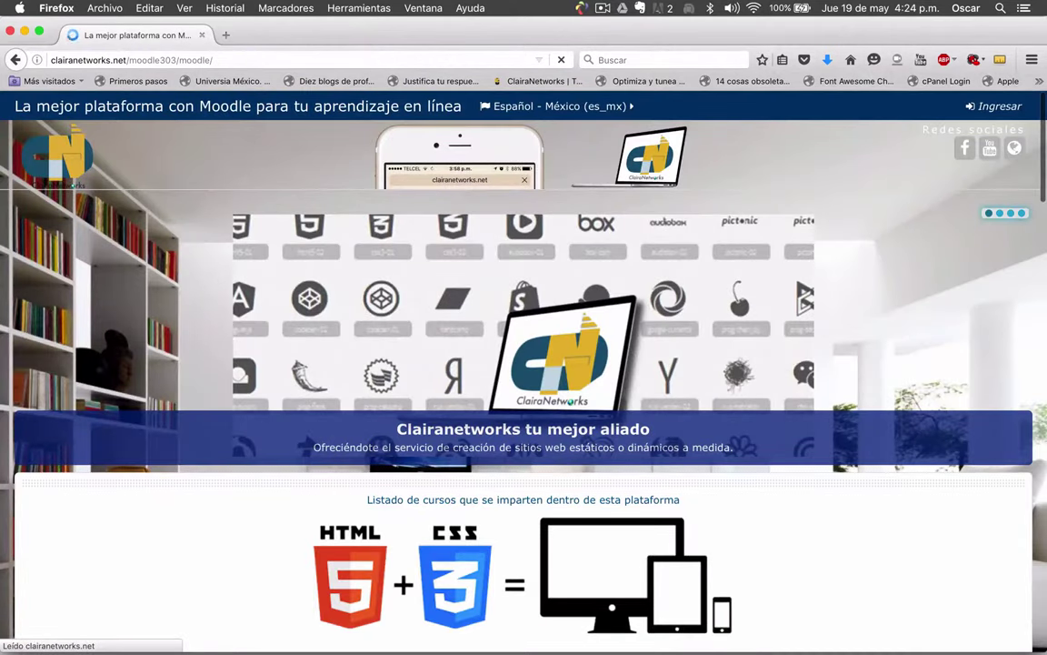
mouse_move(969, 308)
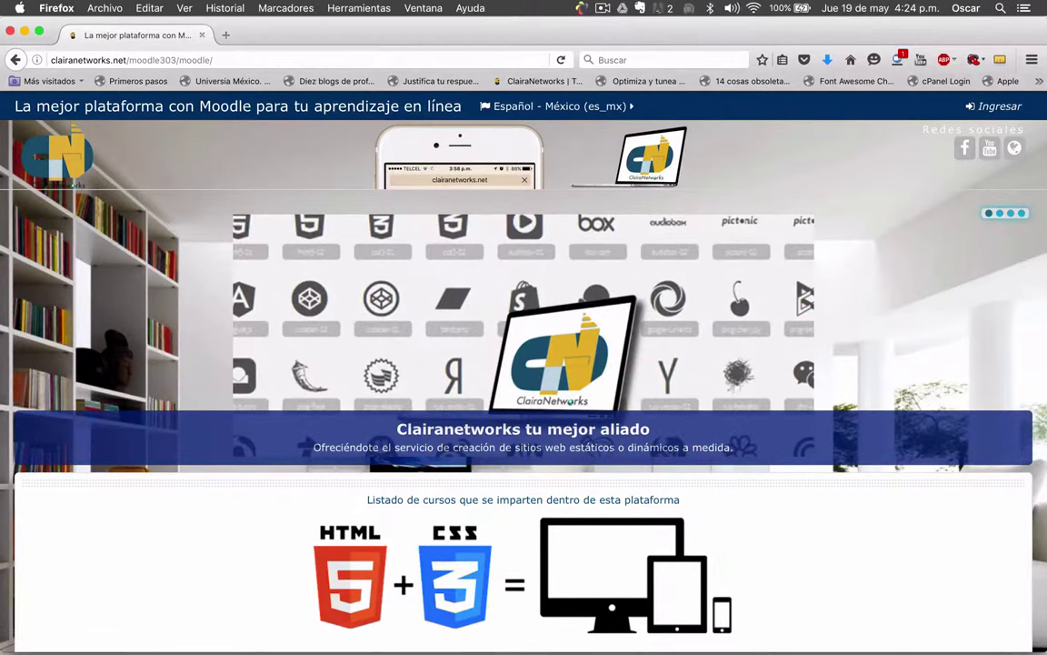
Bring the Firefox window forward and go to the Moodle Ingresar login page
key(ctrl+Up)
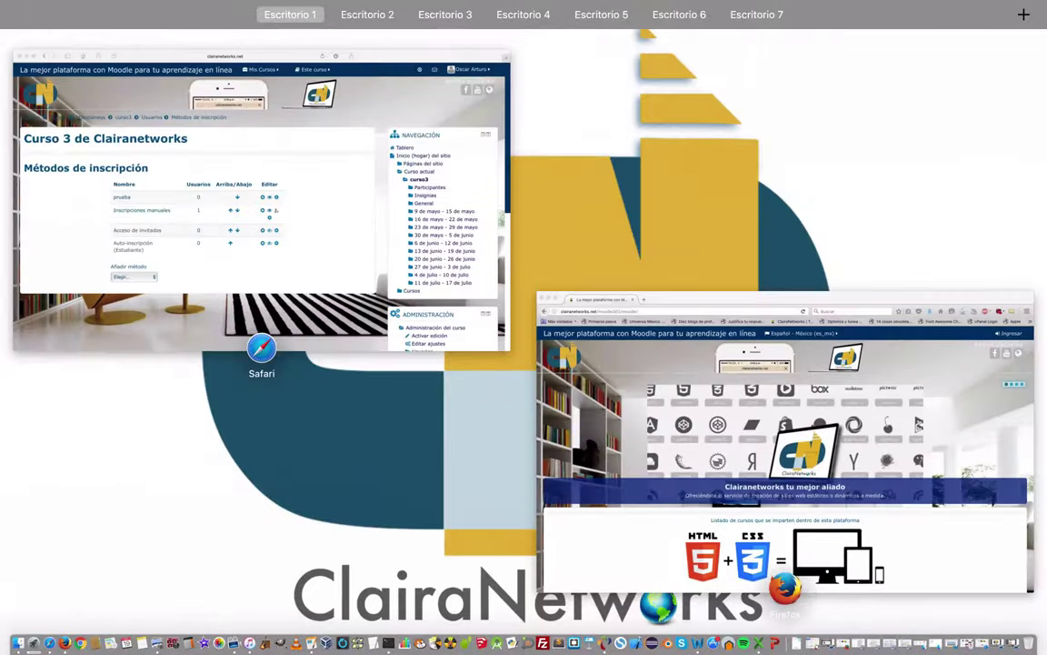
key(ctrl+Up)
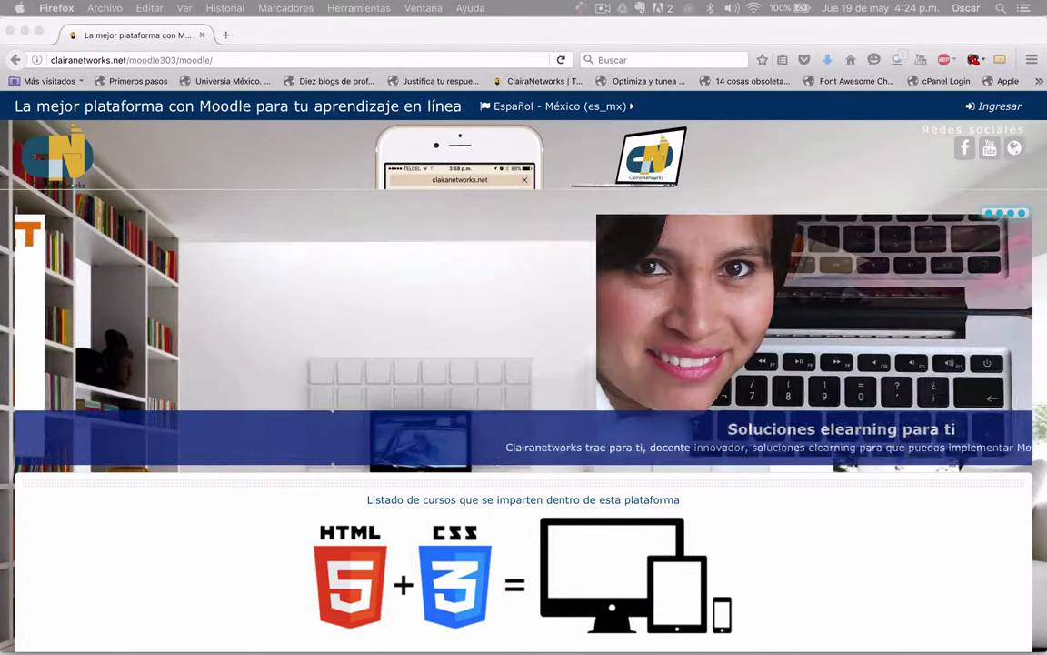
click(875, 316)
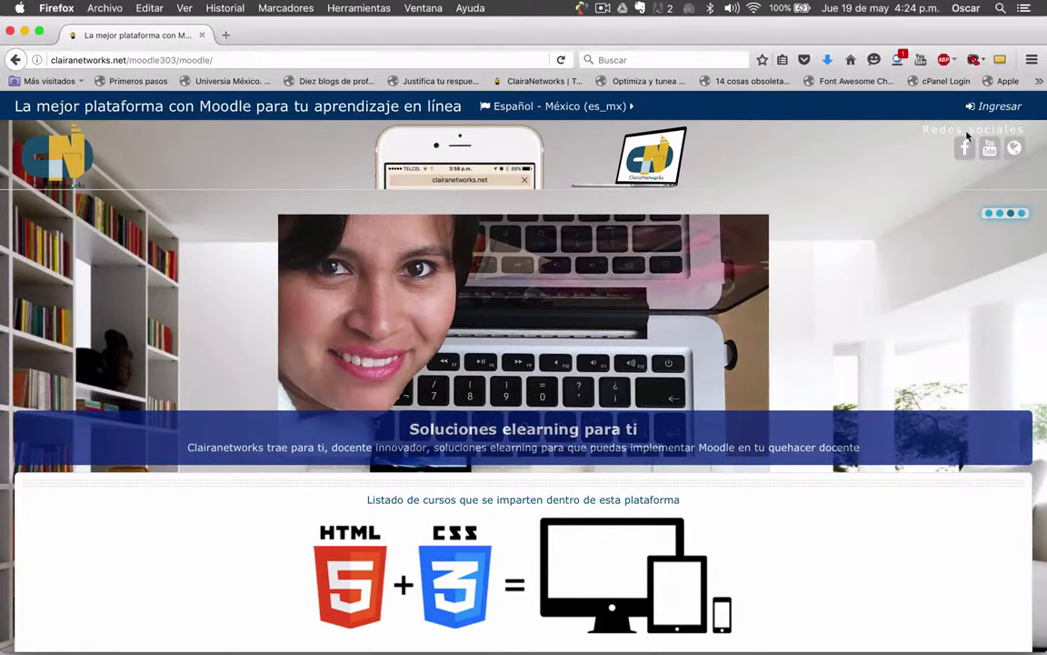
click(994, 106)
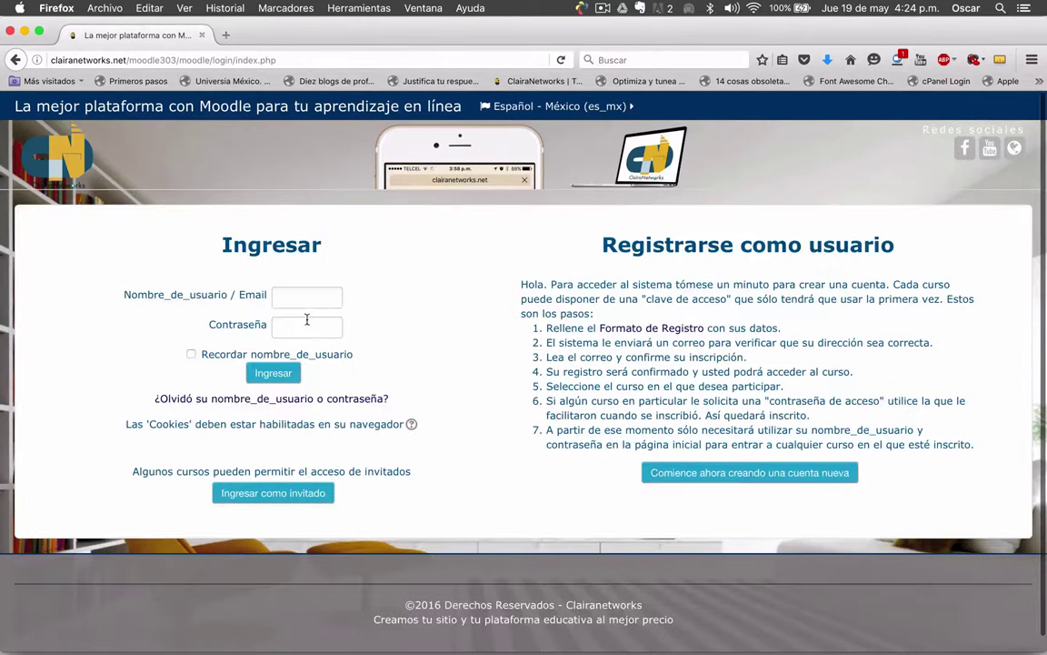
Sign in with the student's username and password, and dismiss the save-login offer
click(306, 297)
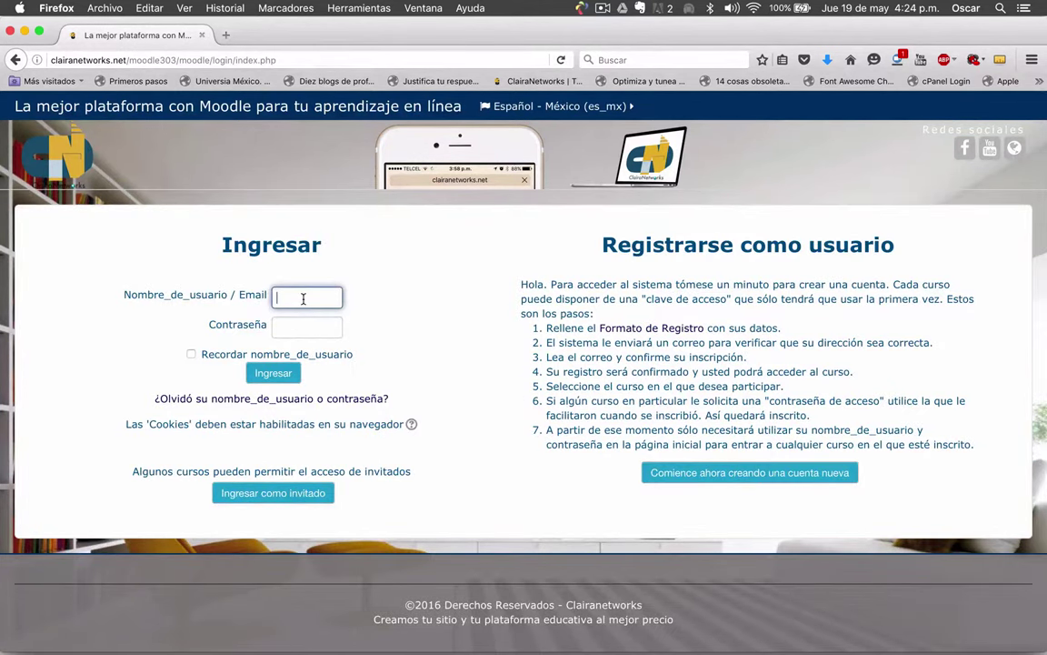
text(arturo)
key(Tab)
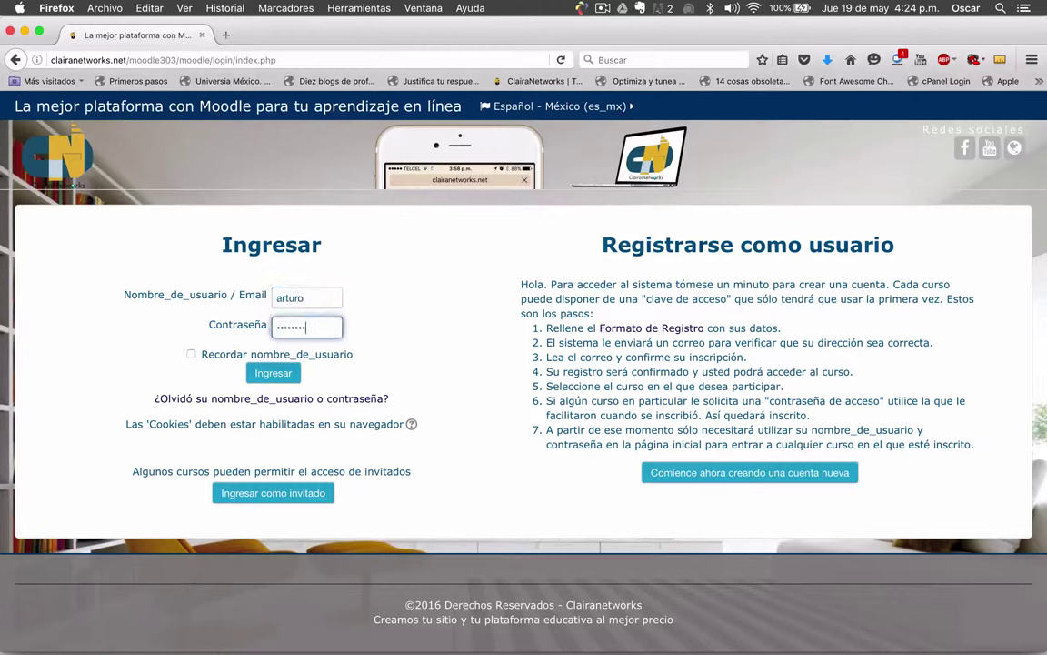
click(299, 369)
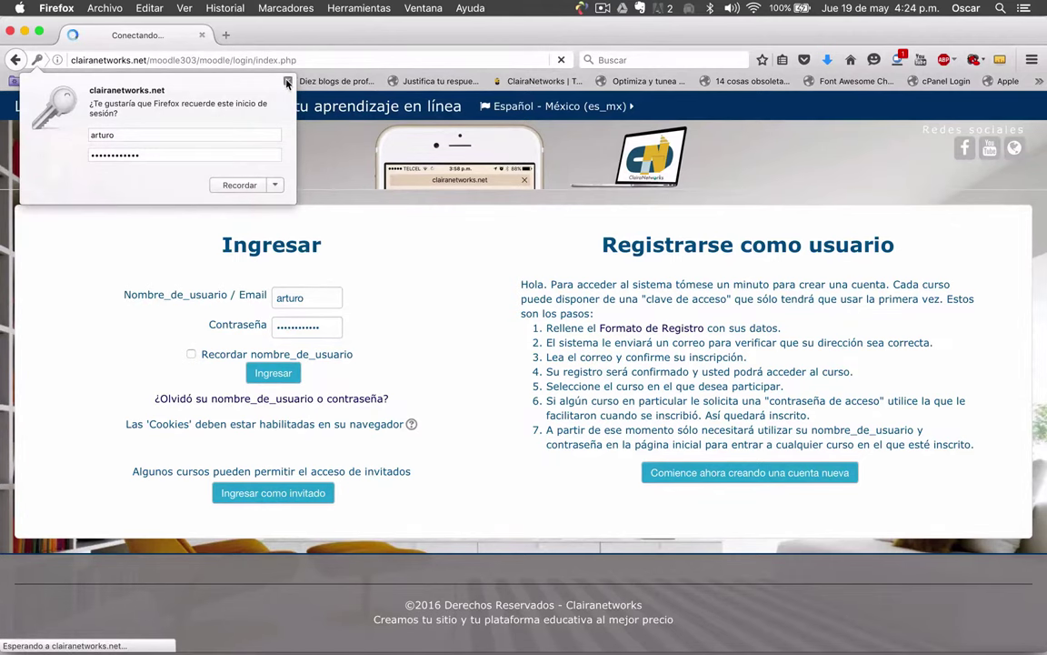
click(288, 81)
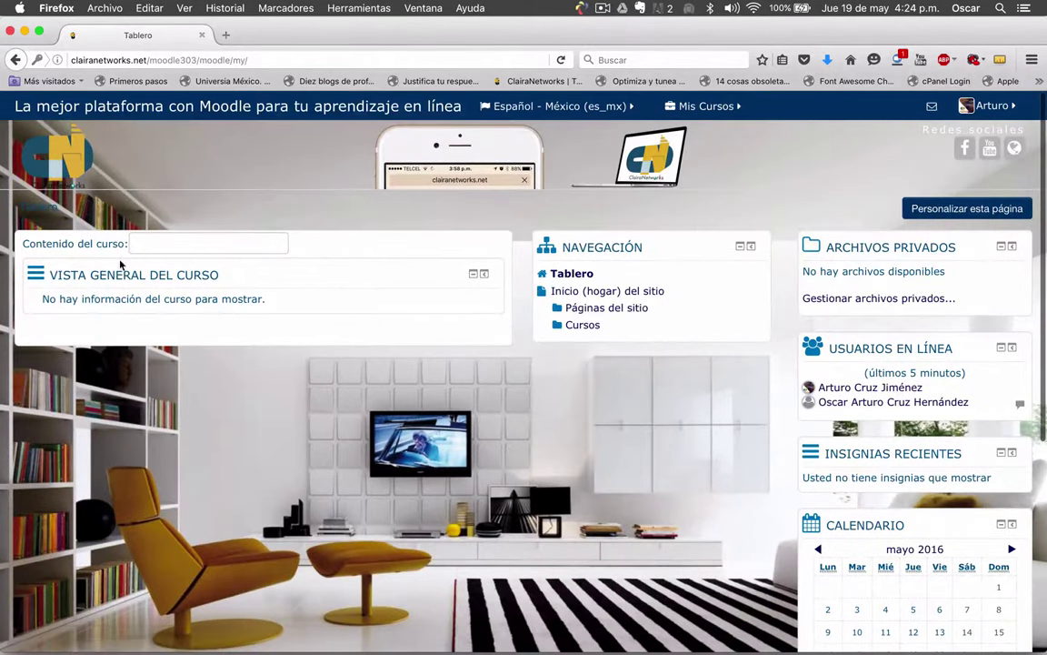
From the site home page's Cursos disponibles list, open Curso 3 de Clairanetworks
click(593, 293)
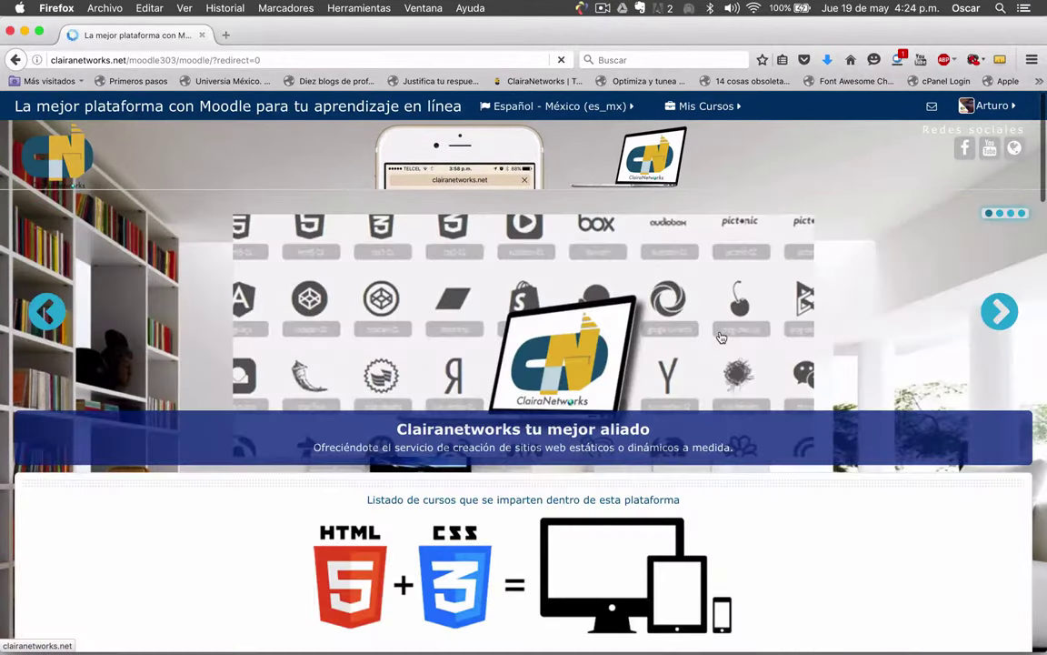
scroll(721, 337, down, 10)
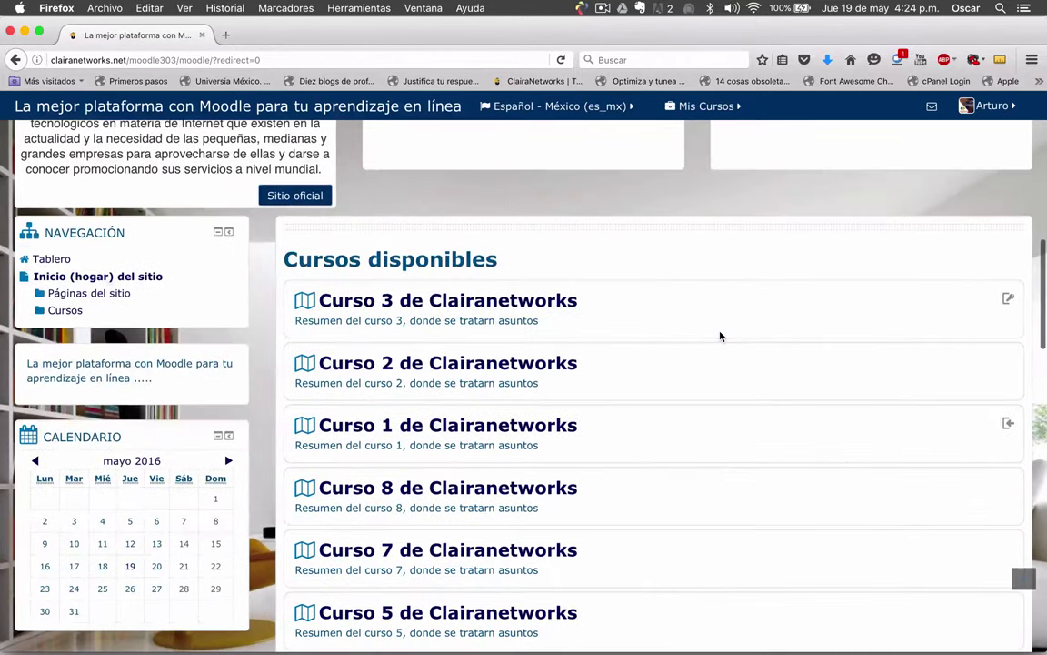
scroll(720, 337, down, 2)
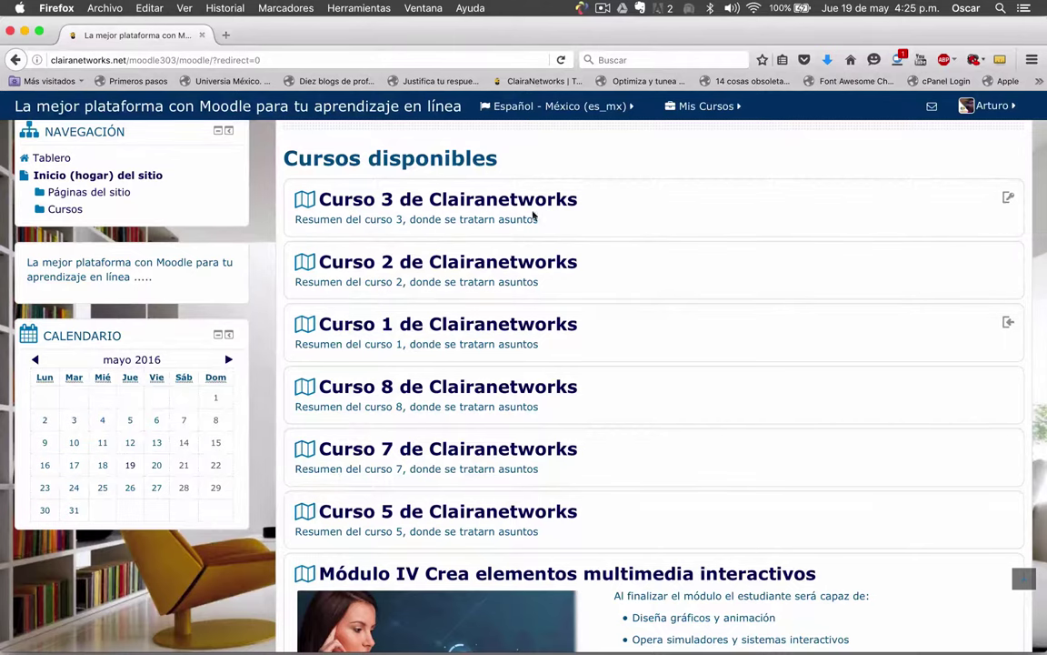
click(386, 206)
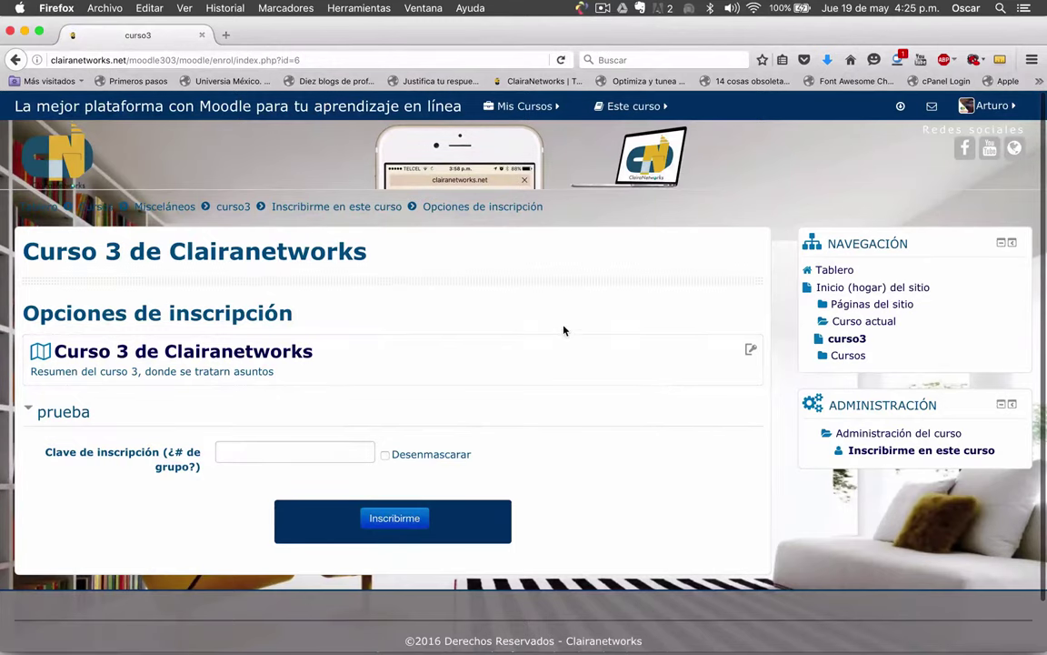
Place the cursor in the empty Clave de inscripción field under the prueba method
scroll(564, 330, down, 1)
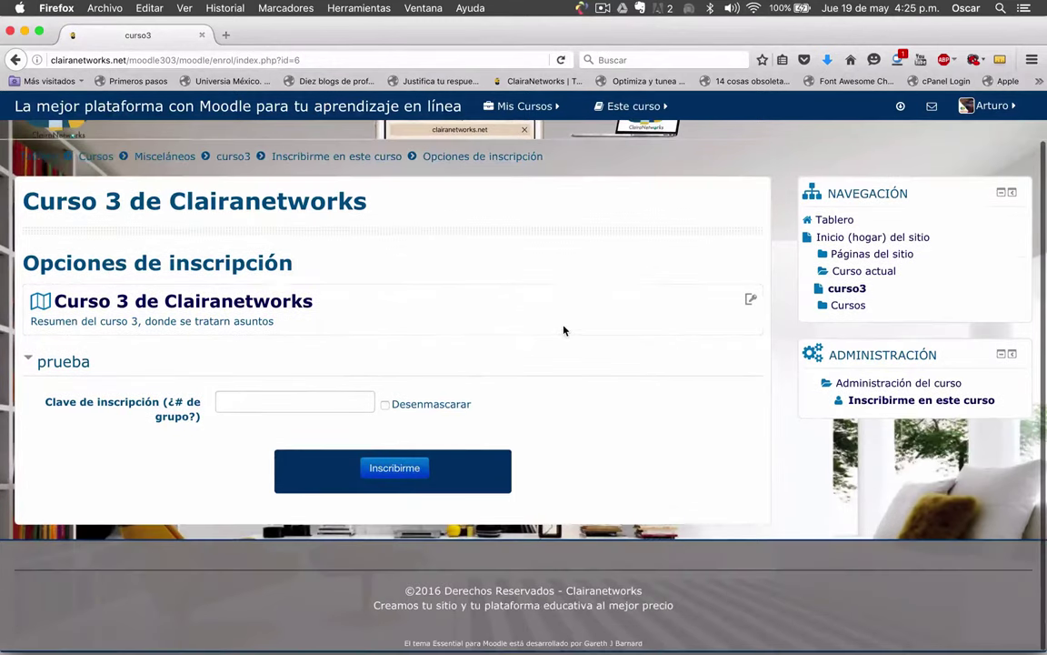
click(265, 393)
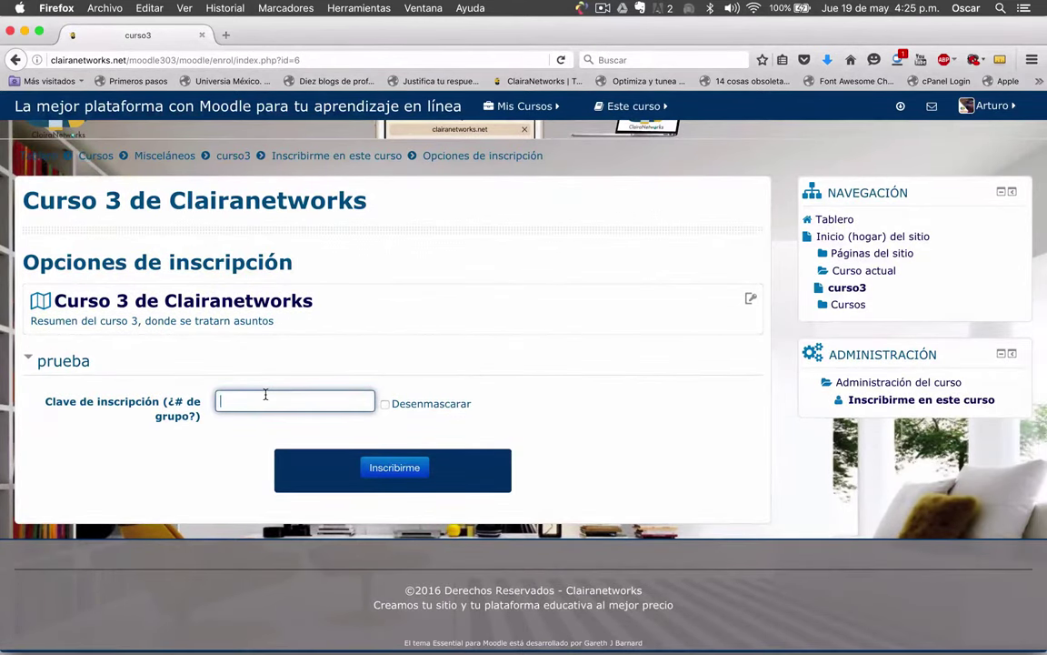